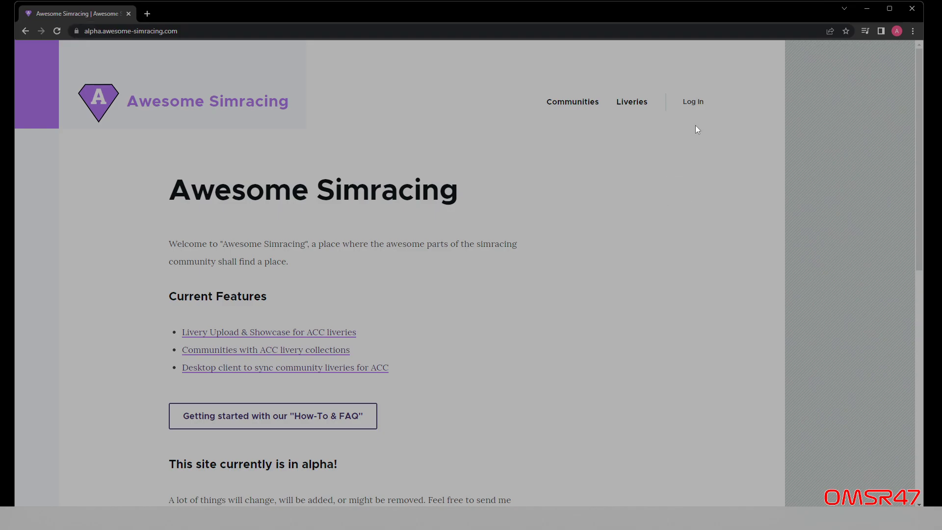
Log in to Awesome Simracing through Discord and authorize the site's account access.
{"action": "left_click", "coordinate": [694, 108]}
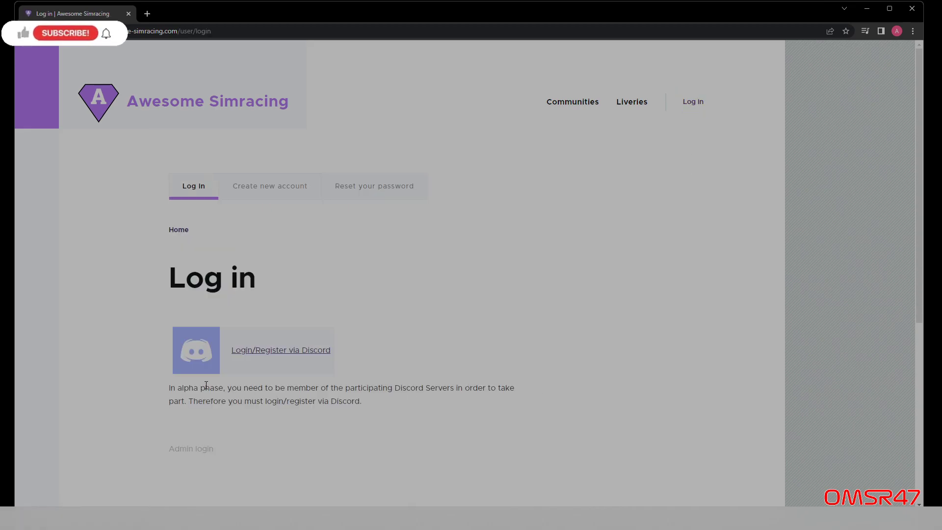
{"action": "left_click", "coordinate": [267, 352]}
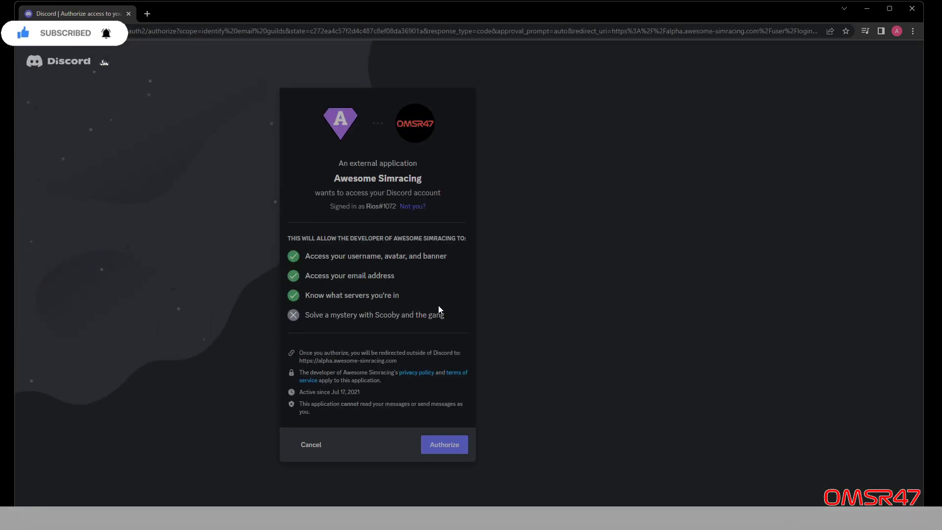
{"action": "left_click", "coordinate": [449, 444]}
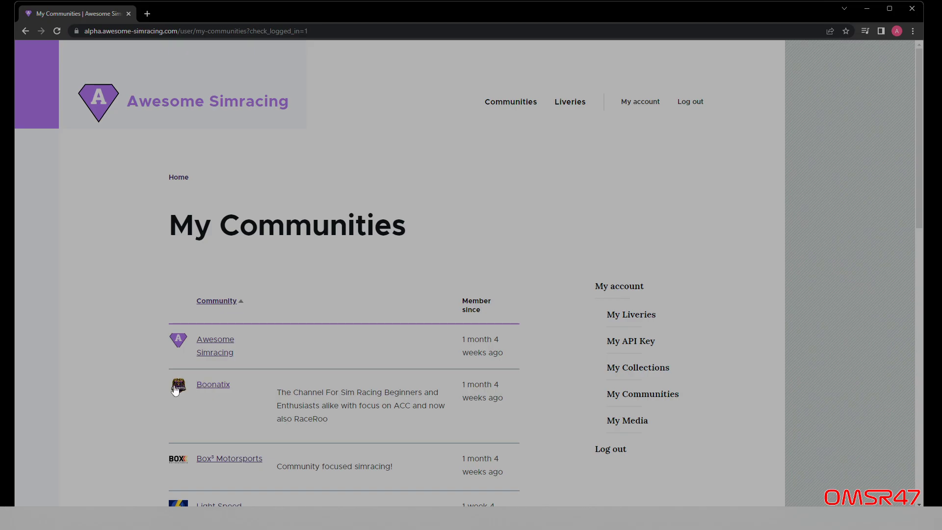
{"action": "scroll", "coordinate": [224, 382], "scroll_direction": "down", "scroll_amount": 1}
{"action": "scroll", "coordinate": [226, 378], "scroll_direction": "down", "scroll_amount": 8}
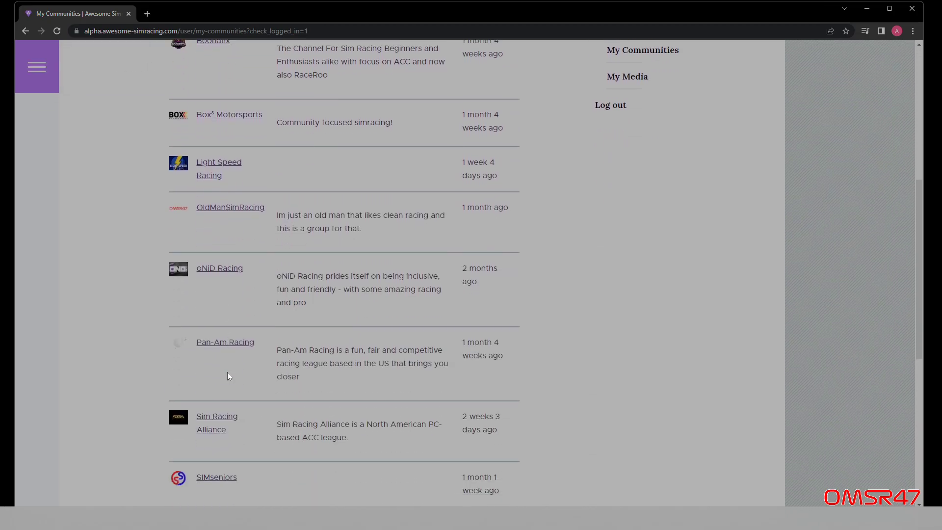
{"action": "scroll", "coordinate": [227, 373], "scroll_direction": "up", "scroll_amount": 8}
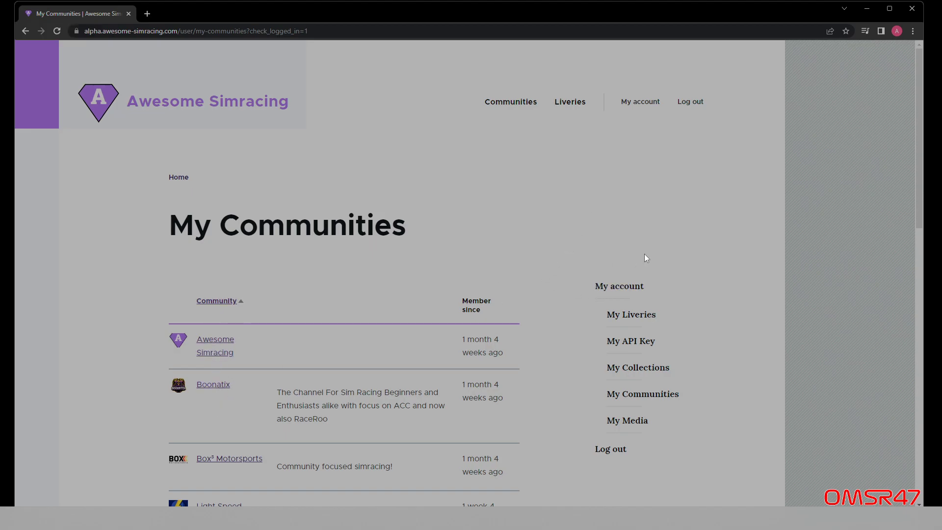
From My Liveries, start a new custom ACC livery and begin entering the title 'Gulf Porsche MacKay'.
{"action": "left_click", "coordinate": [631, 318]}
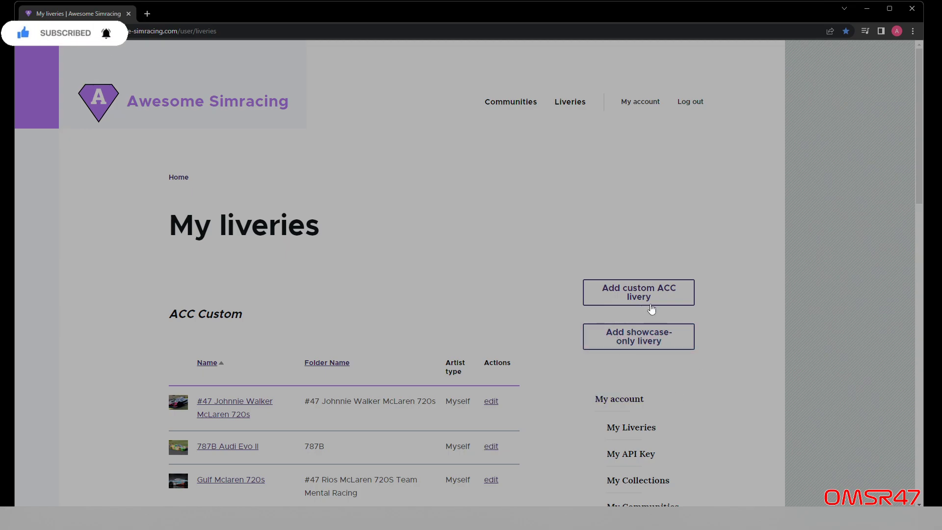
{"action": "left_click", "coordinate": [619, 297]}
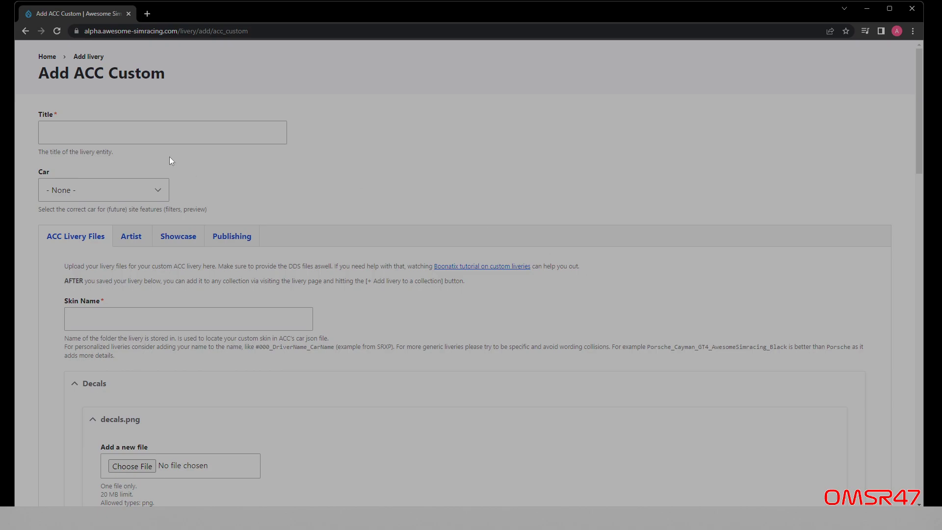
{"action": "left_click", "coordinate": [192, 137]}
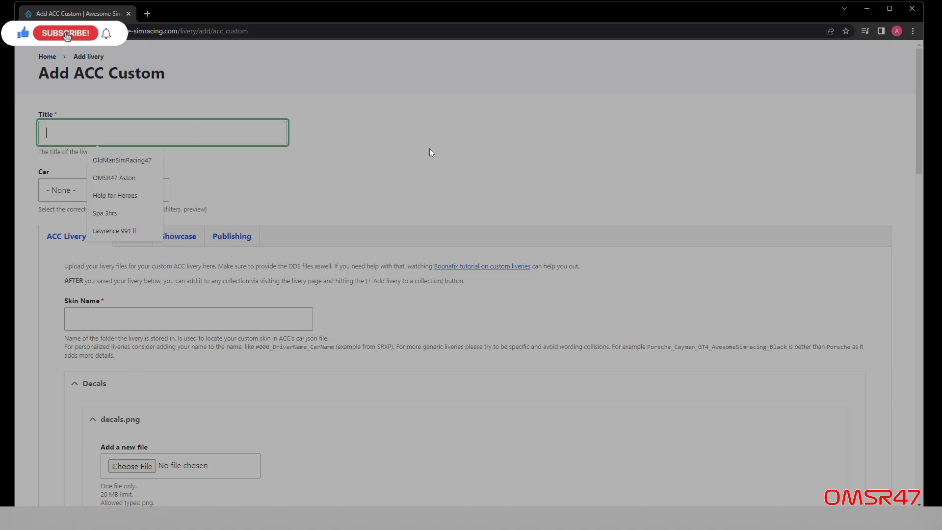
{"action": "type", "text": "Gulf"}
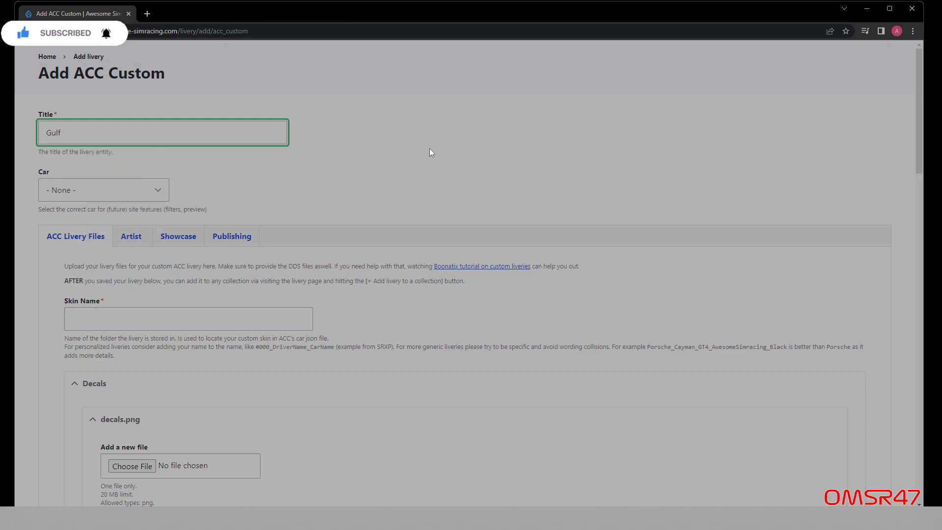
{"action": "type", "text": " Porsche MacKay"}
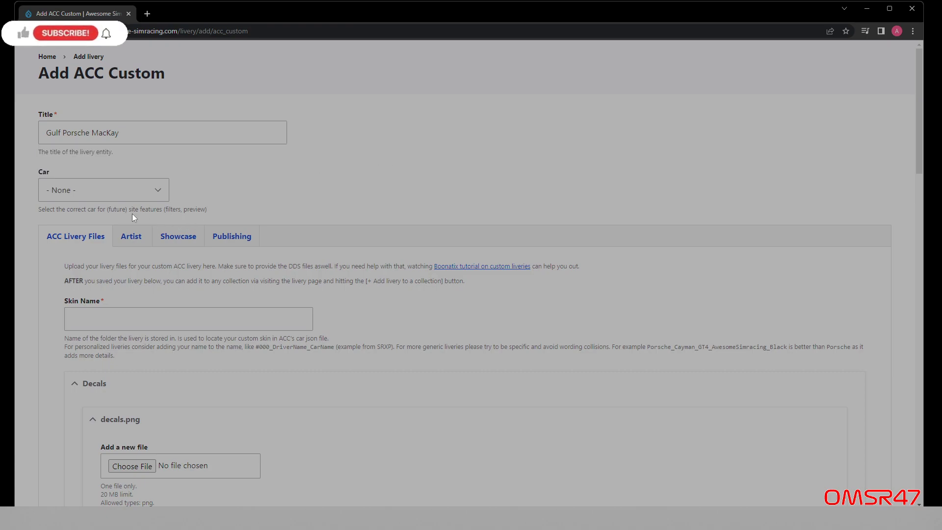
Choose Porsche 911-II GT3 as the livery's car.
{"action": "left_click", "coordinate": [154, 192]}
{"action": "scroll", "coordinate": [116, 299], "scroll_direction": "down", "scroll_amount": 5}
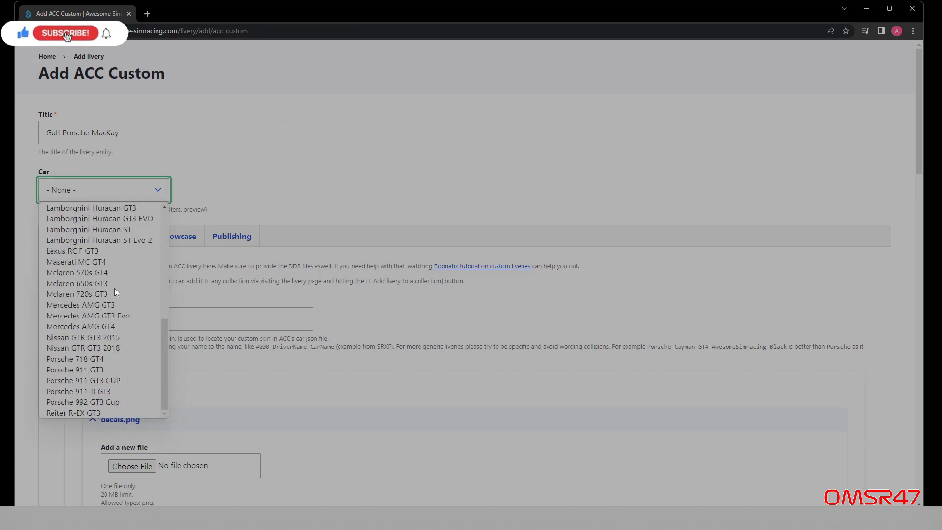
{"action": "left_click", "coordinate": [85, 392]}
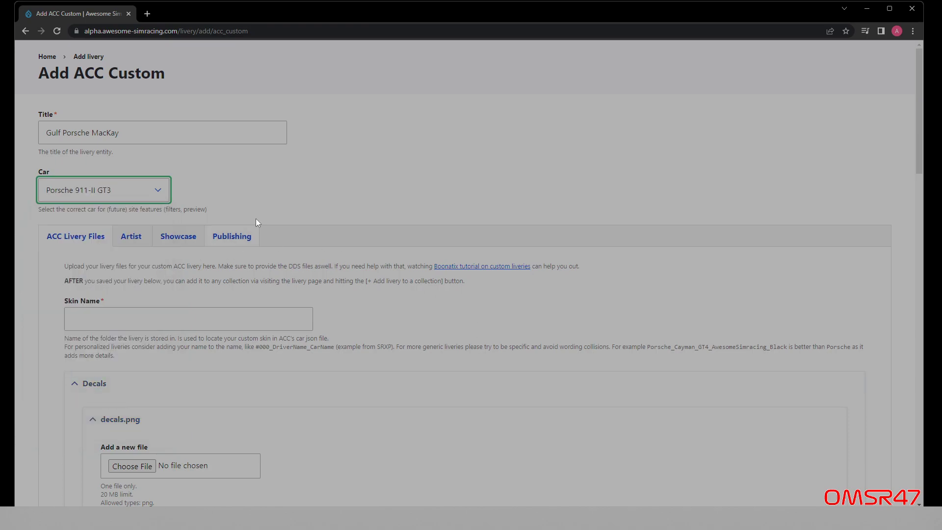
{"action": "left_click", "coordinate": [316, 196]}
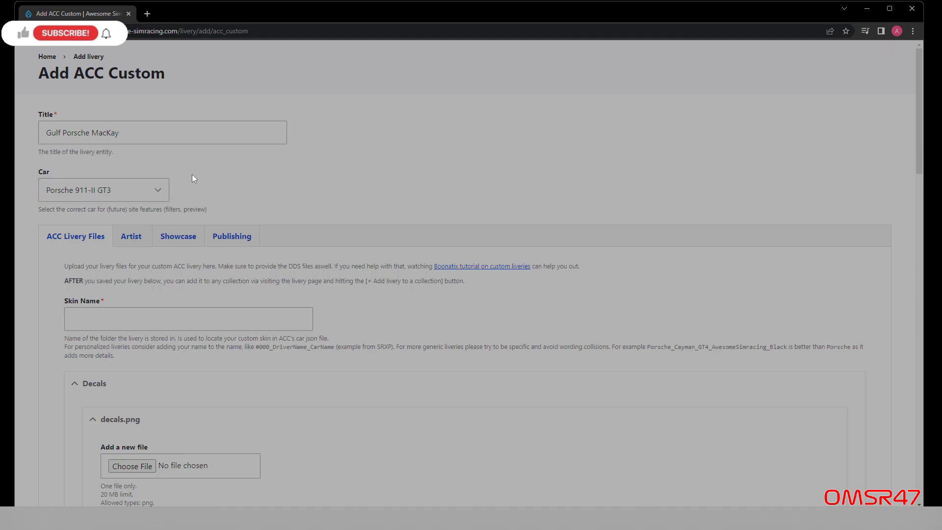
Enter 'Gulf Porsche MacKay' as the skin name.
{"action": "scroll", "coordinate": [263, 186], "scroll_direction": "down", "scroll_amount": 3}
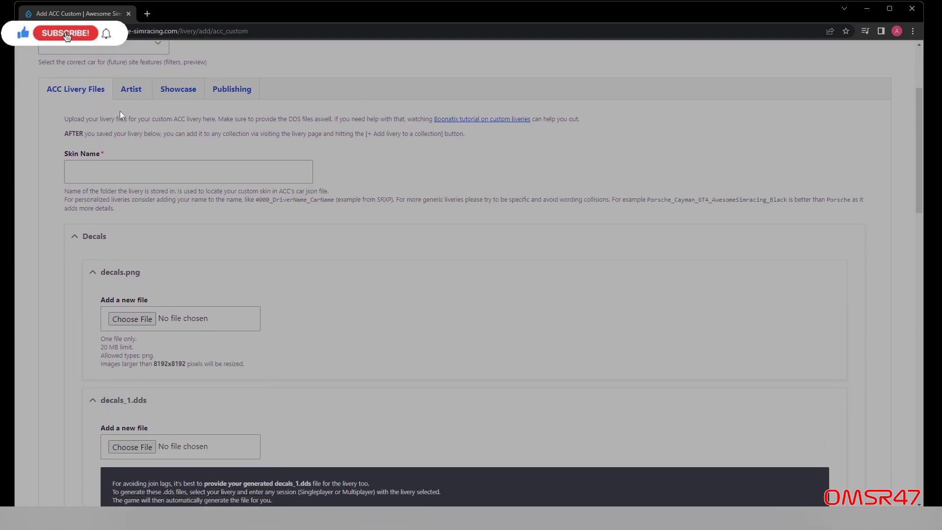
{"action": "scroll", "coordinate": [242, 255], "scroll_direction": "down", "scroll_amount": 6}
{"action": "scroll", "coordinate": [251, 260], "scroll_direction": "down", "scroll_amount": 4}
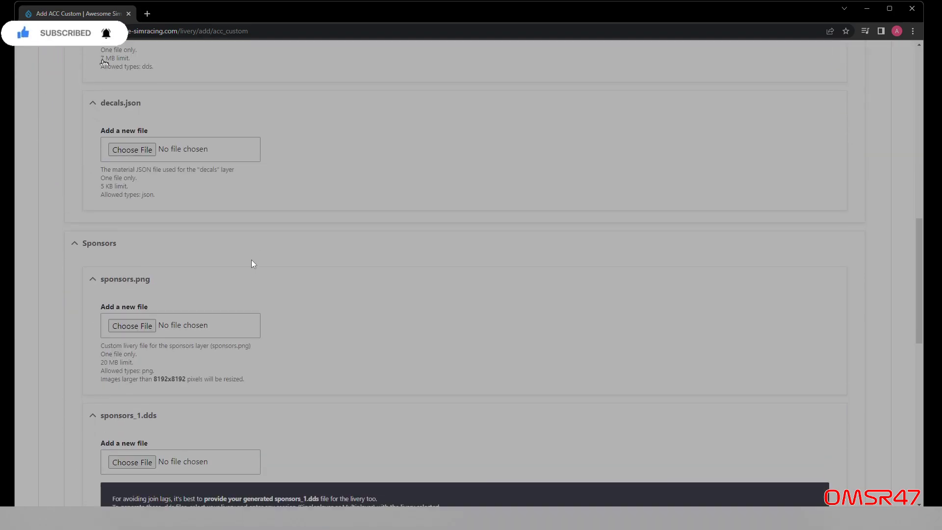
{"action": "scroll", "coordinate": [254, 264], "scroll_direction": "up", "scroll_amount": 8}
{"action": "scroll", "coordinate": [446, 293], "scroll_direction": "up", "scroll_amount": 5}
{"action": "scroll", "coordinate": [436, 293], "scroll_direction": "down", "scroll_amount": 2}
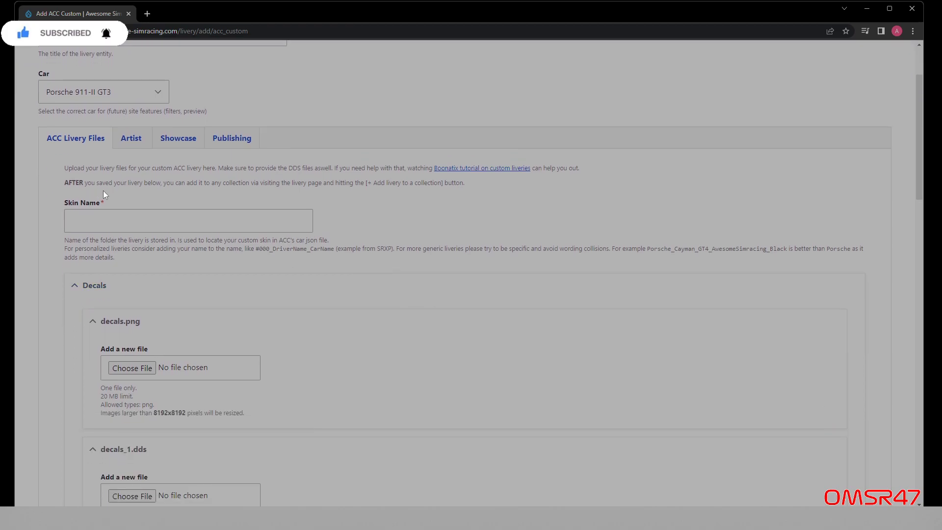
{"action": "left_click", "coordinate": [143, 224]}
{"action": "left_click", "coordinate": [143, 224]}
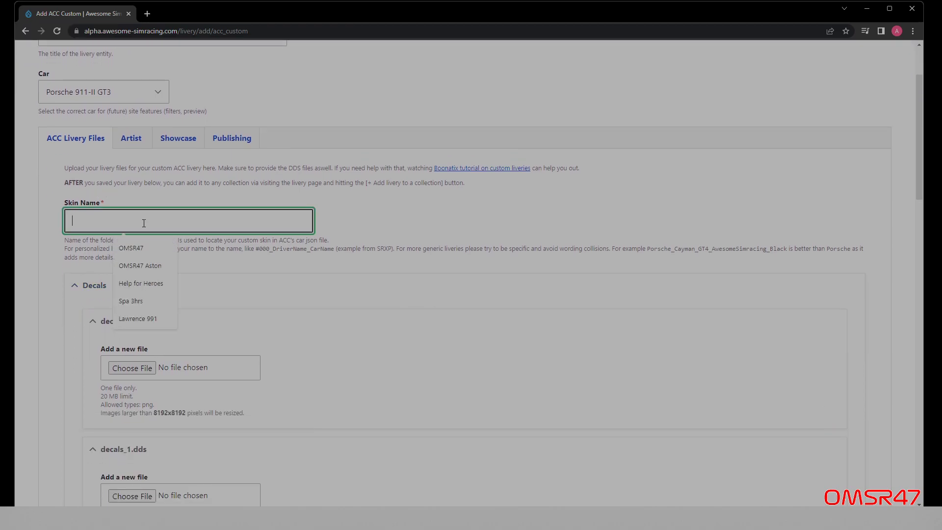
{"action": "type", "text": "Gu"}
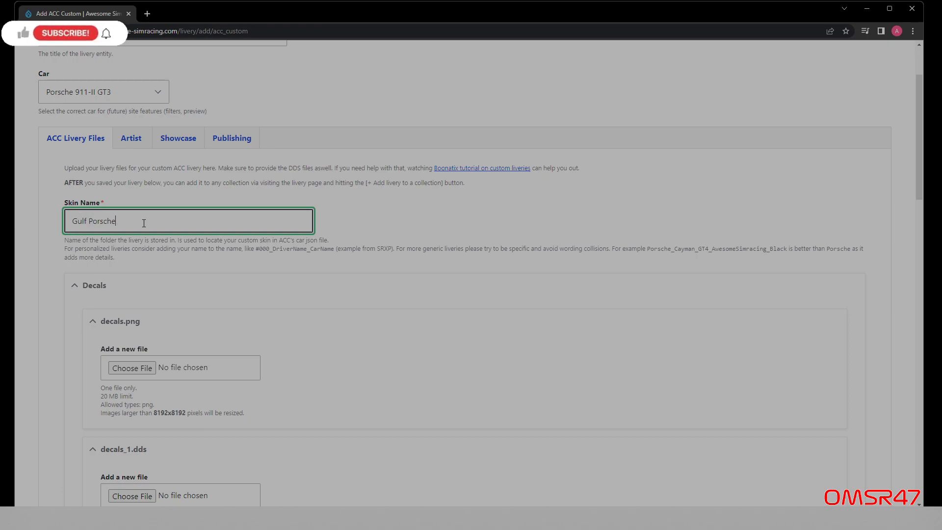
{"action": "type", "text": "lf Porsche "}
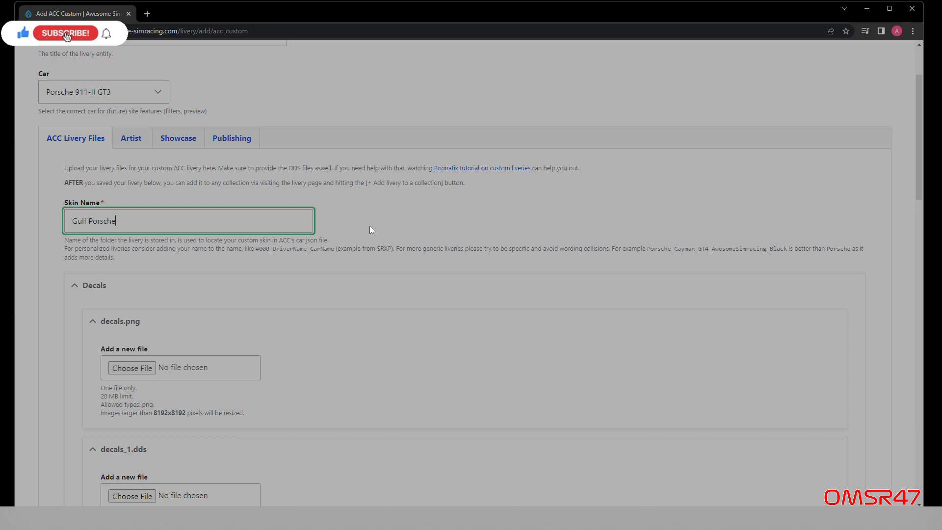
{"action": "type", "text": "MacKay"}
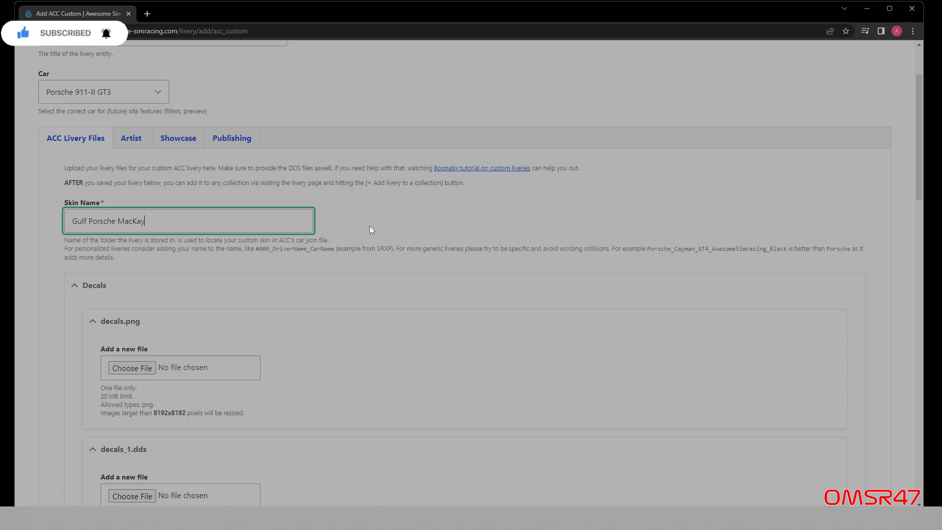
{"action": "scroll", "coordinate": [261, 254], "scroll_direction": "down", "scroll_amount": 1}
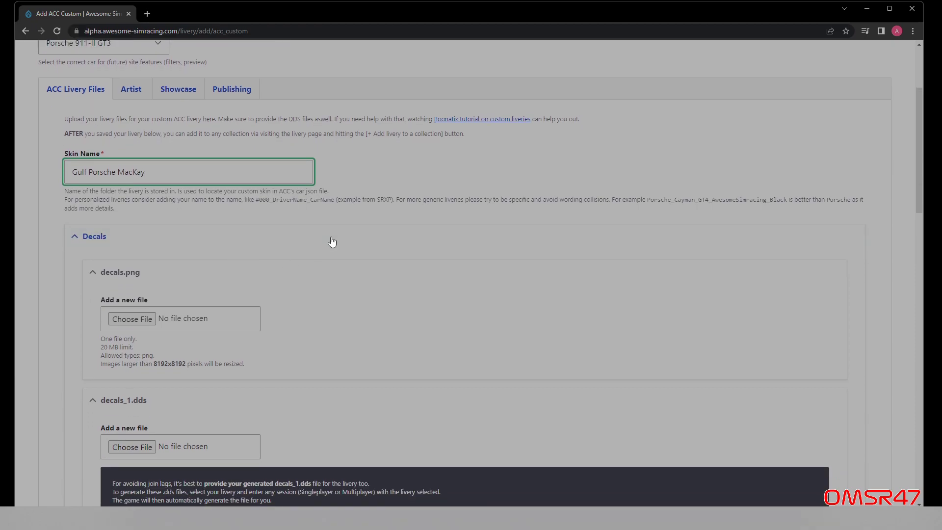
Open the file picker for decals.png and go to the Documents folder.
{"action": "left_click", "coordinate": [226, 250]}
{"action": "scroll", "coordinate": [280, 246], "scroll_direction": "down", "scroll_amount": 2}
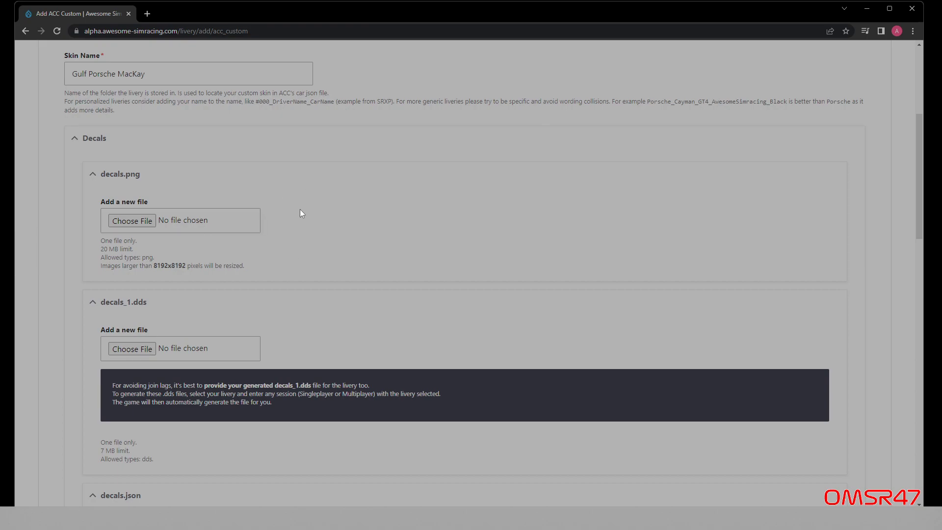
{"action": "left_click", "coordinate": [133, 222]}
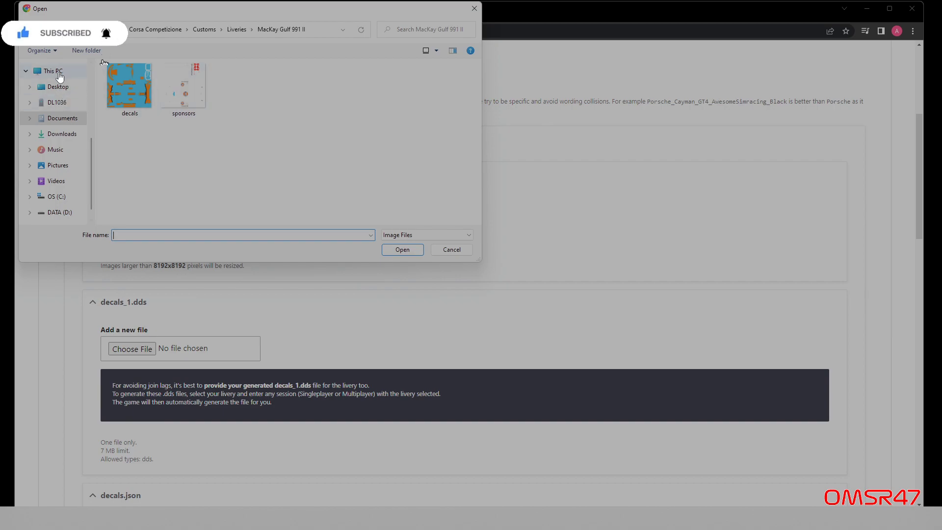
{"action": "left_click", "coordinate": [58, 72]}
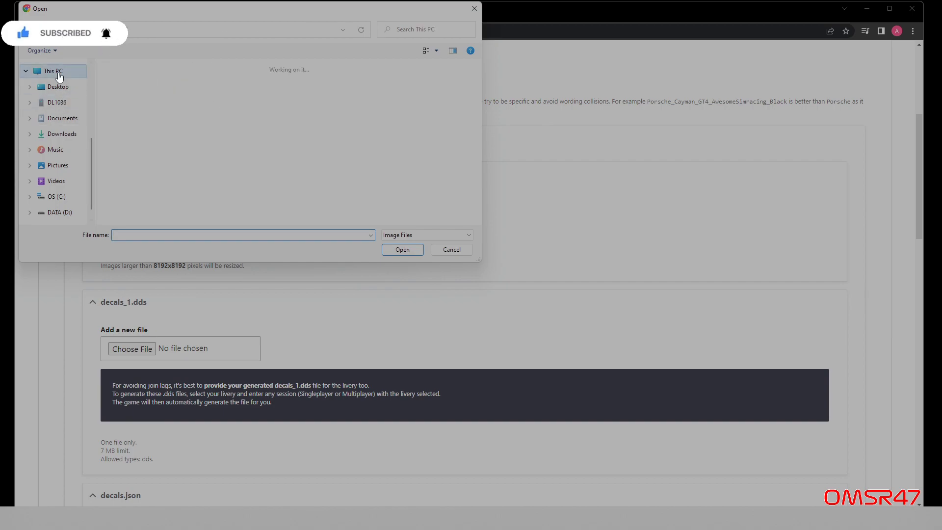
{"action": "left_click", "coordinate": [62, 121]}
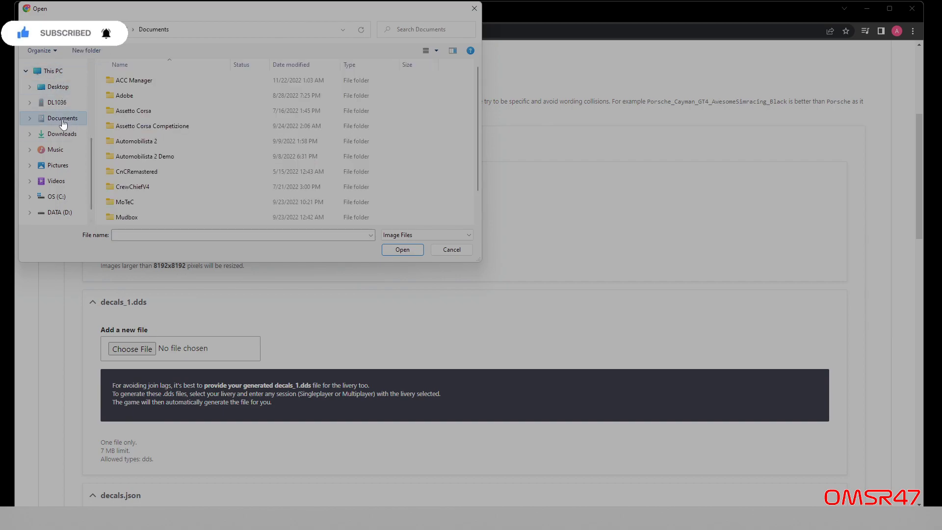
Browse to Assetto Corsa Competizione > Customs > Liveries > MacKay Gulf 991 II and centre the picker.
{"action": "double_click", "coordinate": [134, 125]}
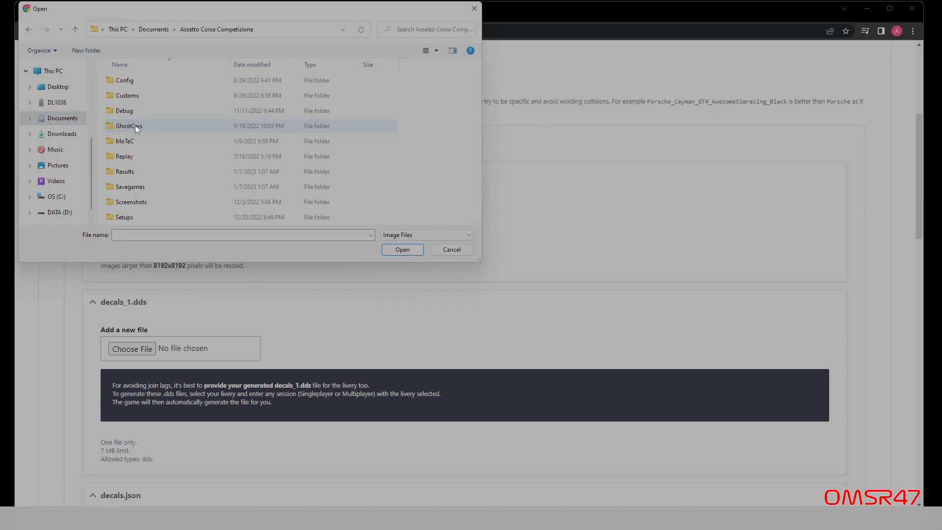
{"action": "double_click", "coordinate": [130, 95]}
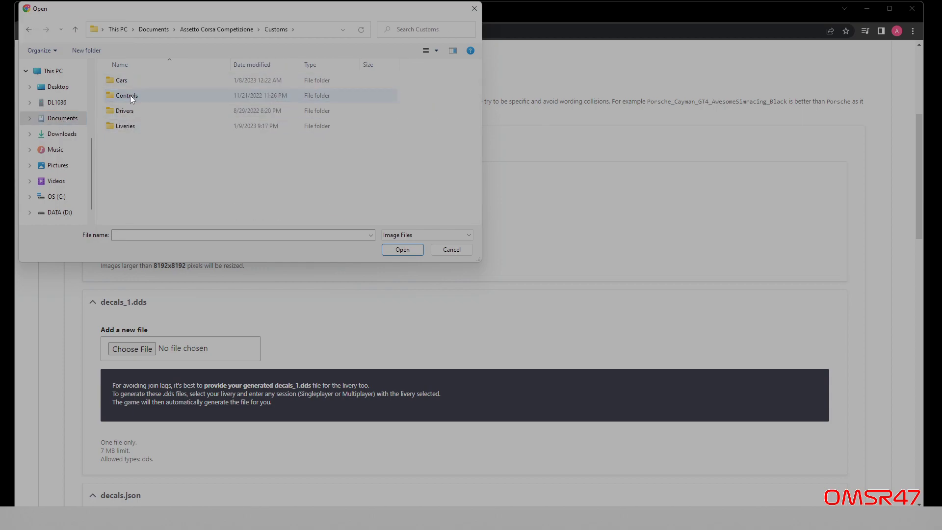
{"action": "double_click", "coordinate": [135, 126]}
{"action": "scroll", "coordinate": [148, 93], "scroll_direction": "down", "scroll_amount": 10}
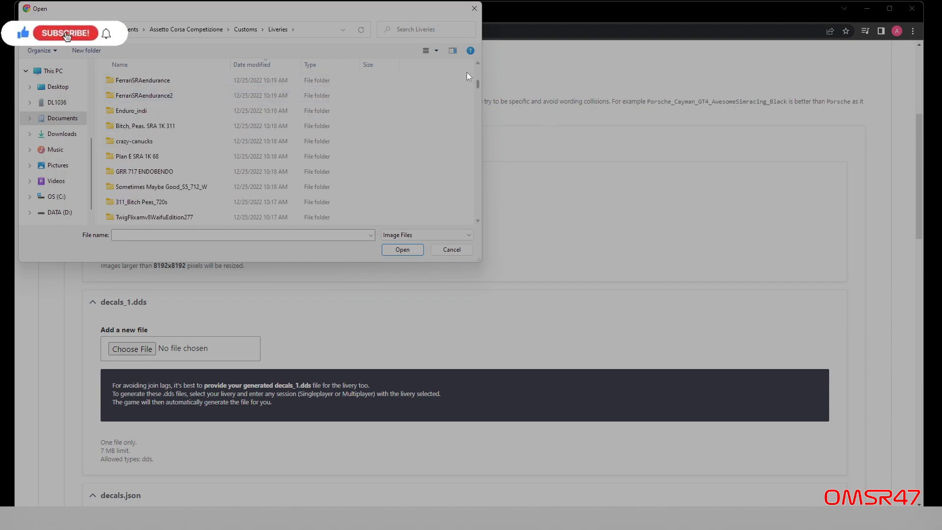
{"action": "left_click_drag", "start_coordinate": [478, 82], "coordinate": [462, 63]}
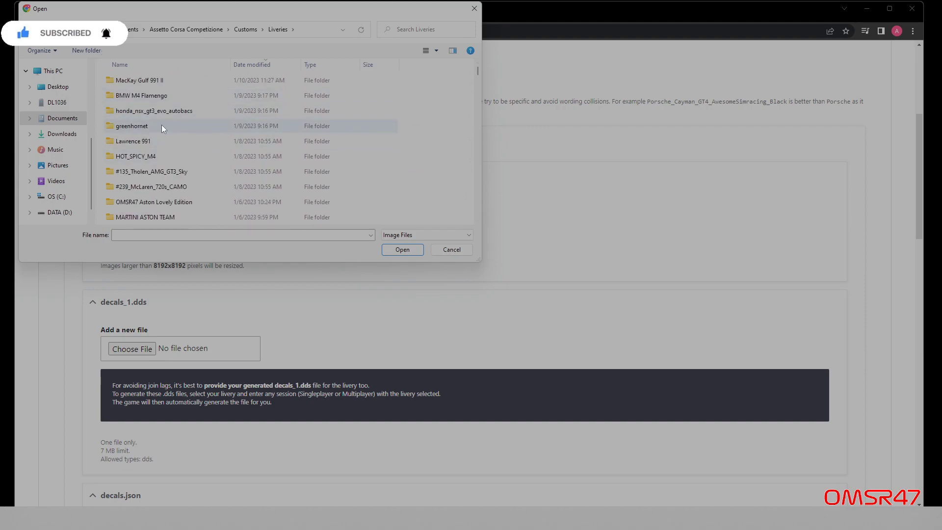
{"action": "double_click", "coordinate": [137, 79]}
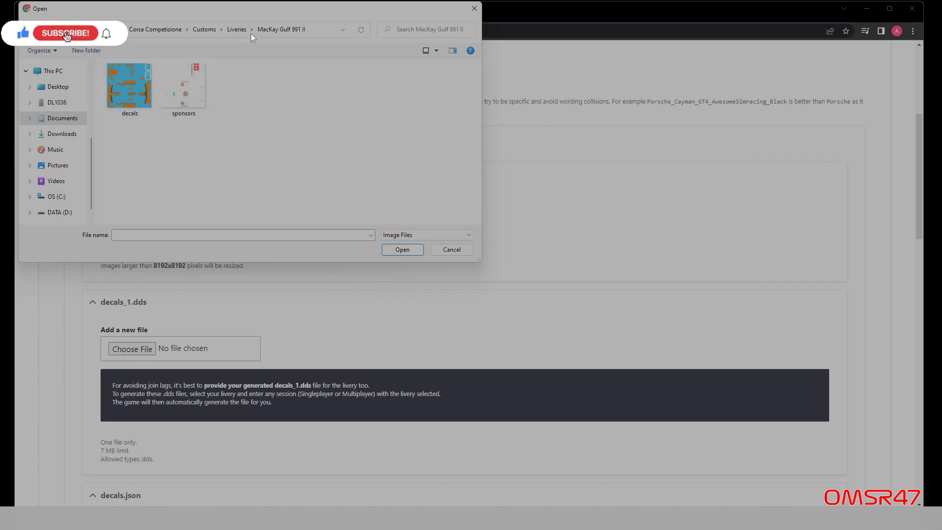
{"action": "left_click_drag", "start_coordinate": [228, 13], "coordinate": [532, 88]}
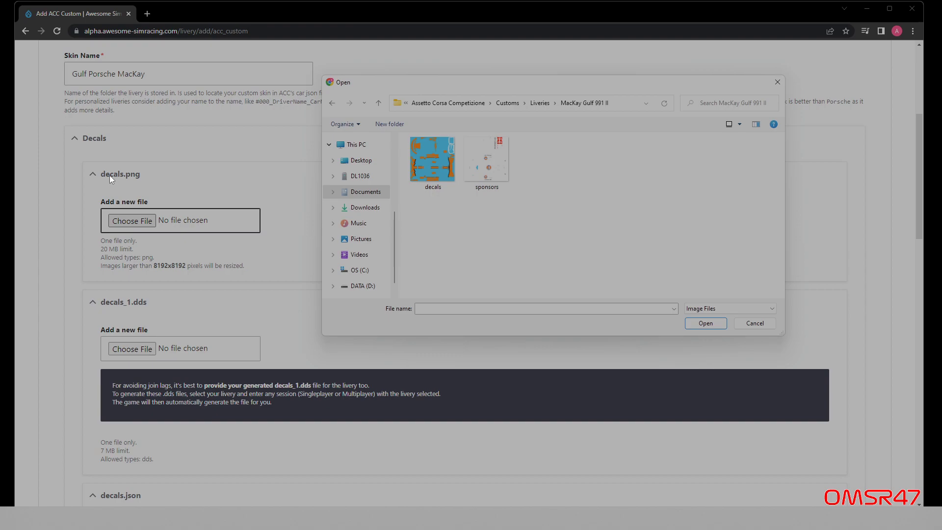
Attach the decals image from the MacKay Gulf 991 II folder as decals.png.
{"action": "double_click", "coordinate": [426, 165]}
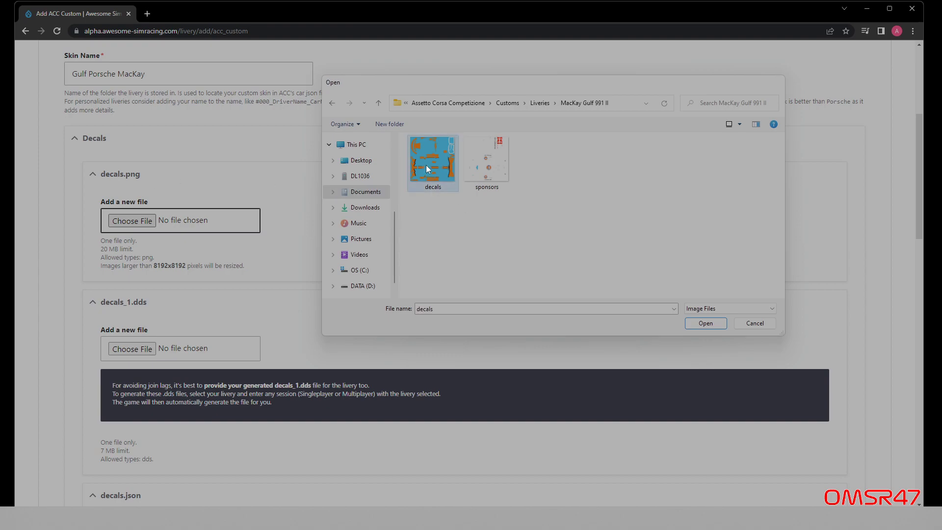
{"action": "scroll", "coordinate": [400, 231], "scroll_direction": "down", "scroll_amount": 4}
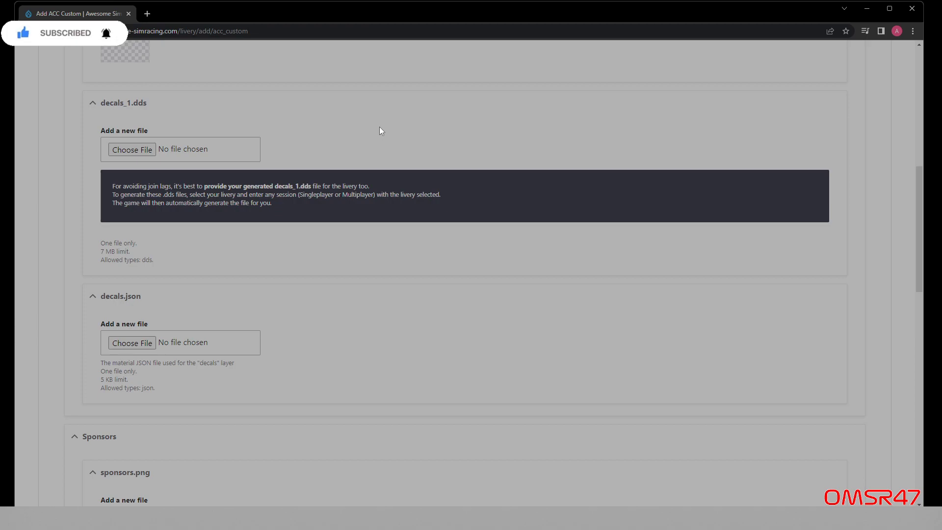
Upload decals_1 as decals_1.dds and the decals file as decals.json.
{"action": "left_click", "coordinate": [136, 153]}
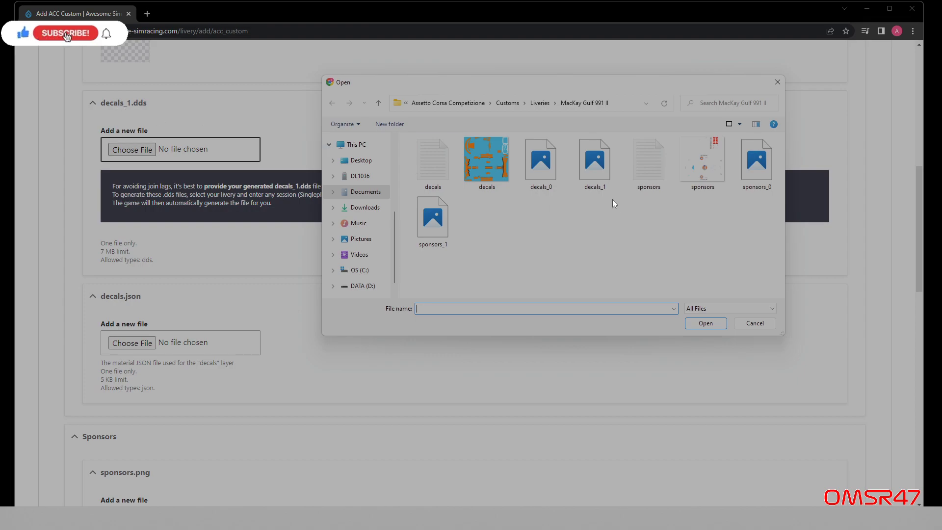
{"action": "double_click", "coordinate": [595, 167]}
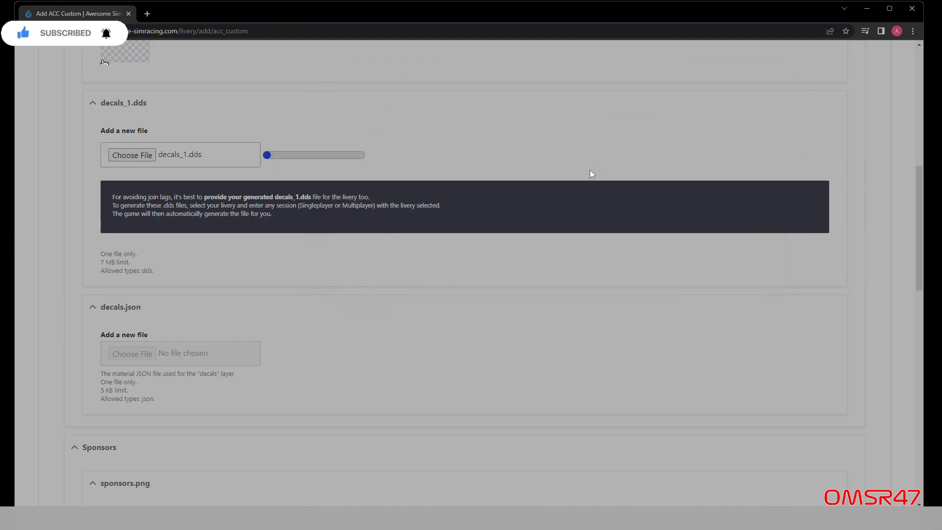
{"action": "scroll", "coordinate": [432, 269], "scroll_direction": "down", "scroll_amount": 2}
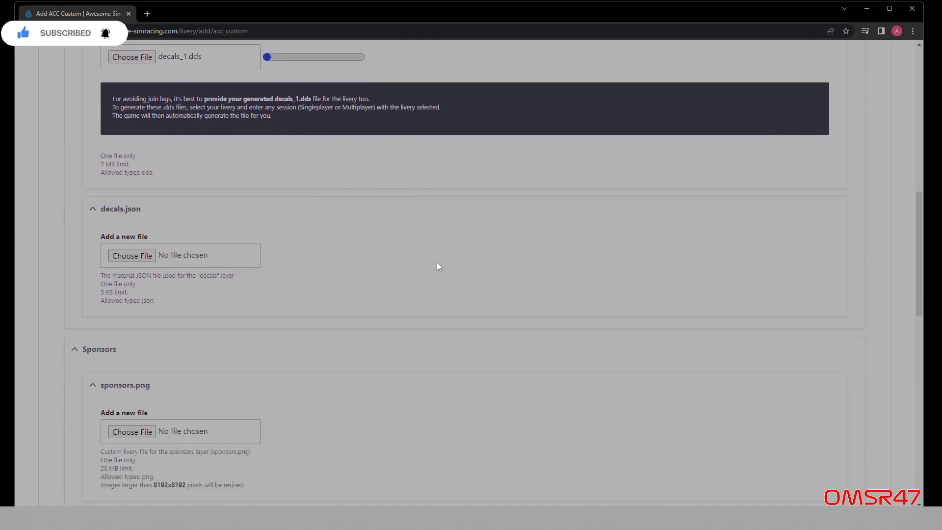
{"action": "left_click", "coordinate": [123, 256]}
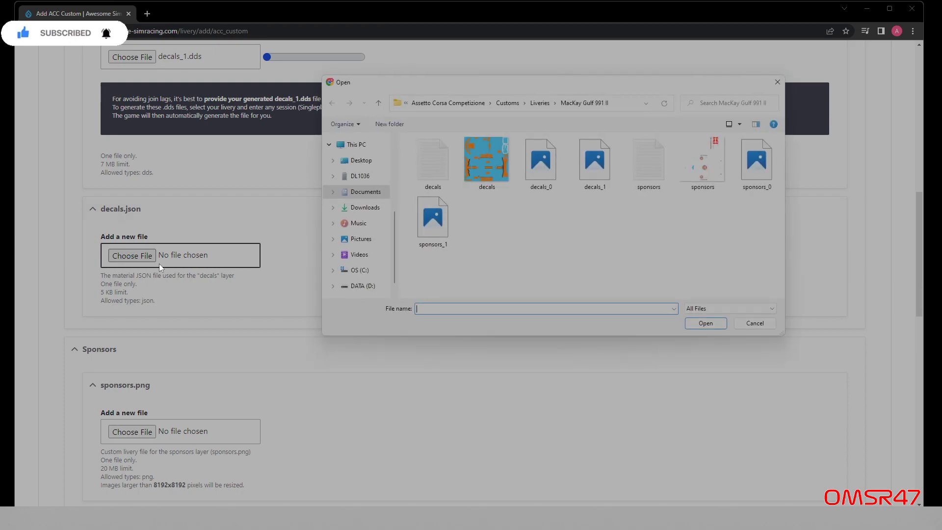
{"action": "double_click", "coordinate": [432, 168]}
{"action": "scroll", "coordinate": [343, 260], "scroll_direction": "down", "scroll_amount": 5}
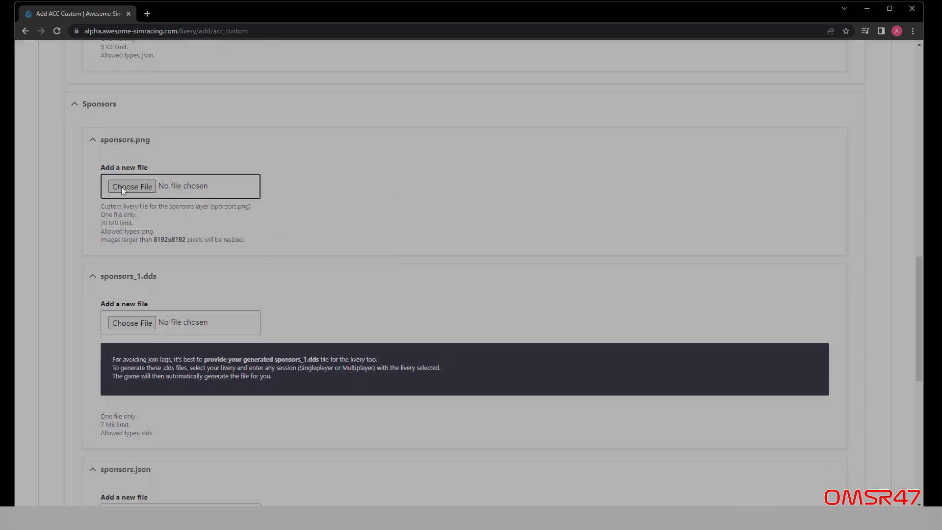
Upload the sponsors image, sponsors_1 and sponsors file as sponsors.png, sponsors_1.dds and sponsors.json.
{"action": "left_click", "coordinate": [132, 187]}
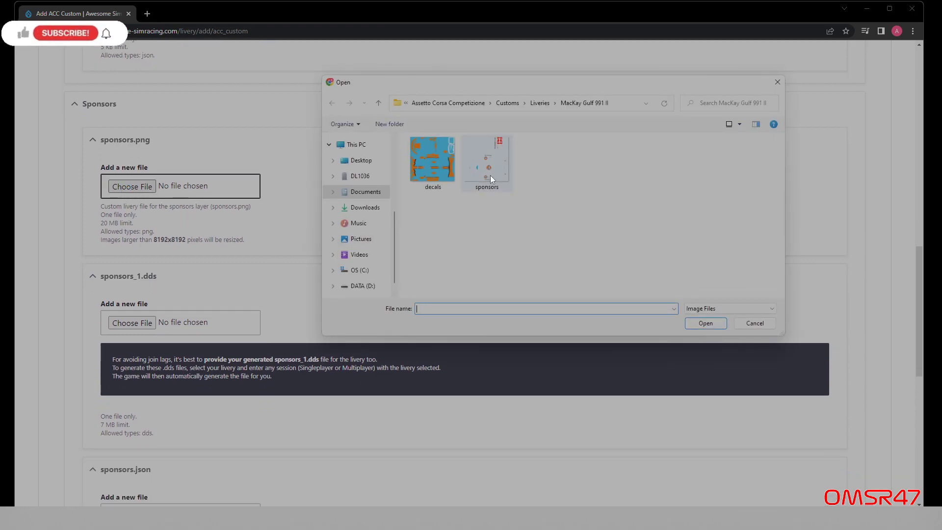
{"action": "double_click", "coordinate": [491, 176]}
{"action": "scroll", "coordinate": [392, 223], "scroll_direction": "down", "scroll_amount": 3}
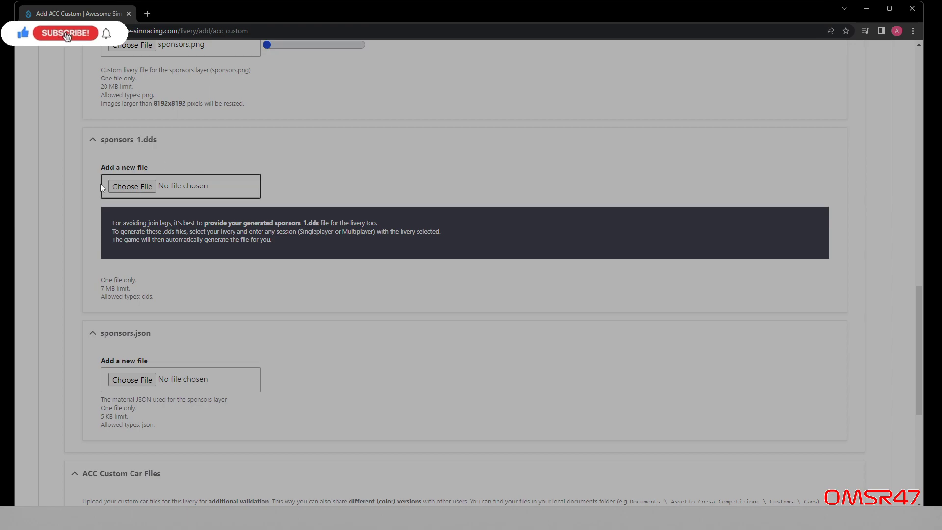
{"action": "left_click", "coordinate": [131, 176]}
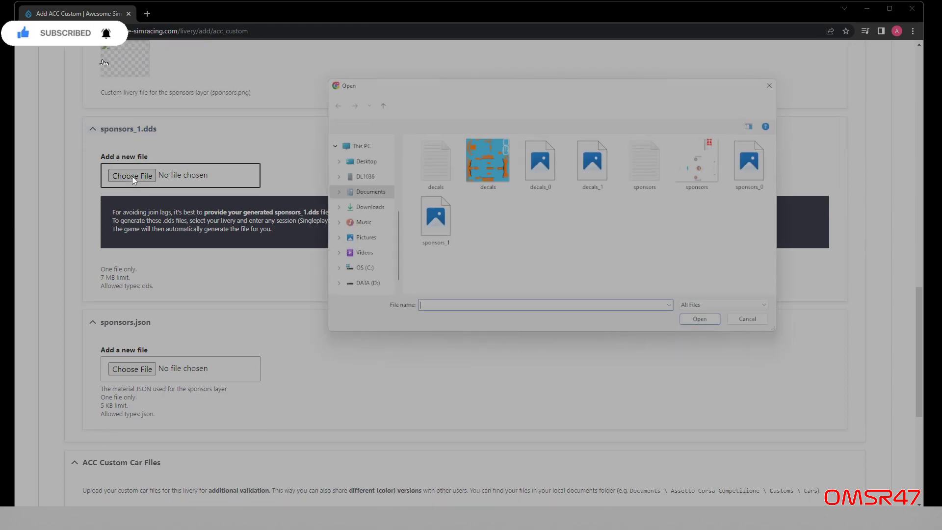
{"action": "double_click", "coordinate": [429, 219]}
{"action": "scroll", "coordinate": [416, 138], "scroll_direction": "down", "scroll_amount": 3}
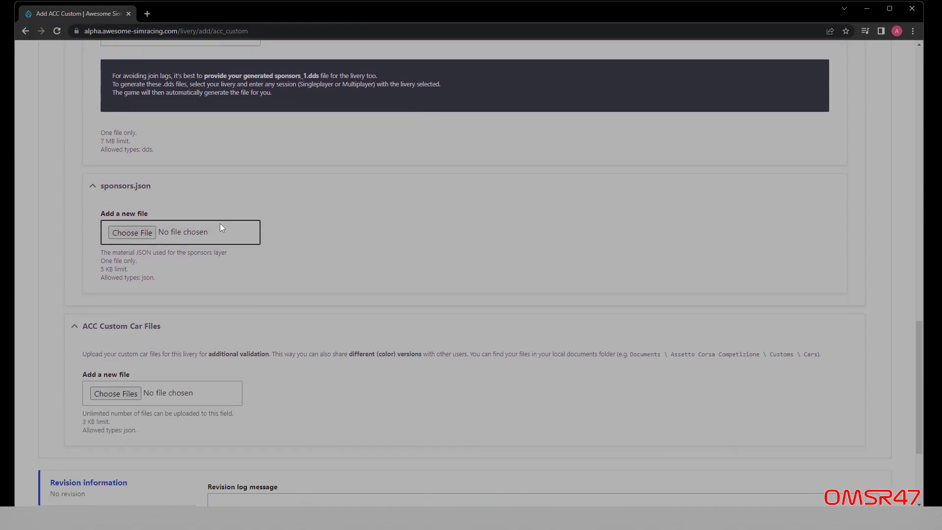
{"action": "left_click", "coordinate": [138, 233]}
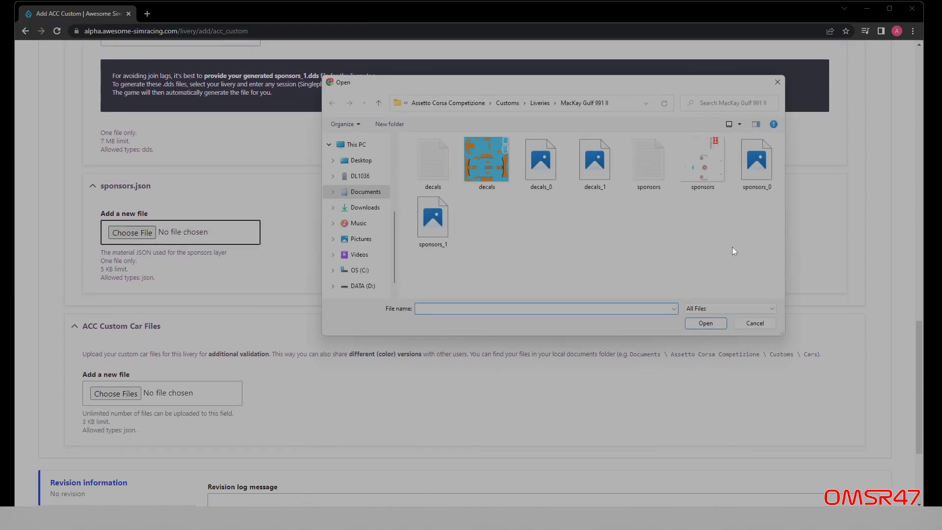
{"action": "double_click", "coordinate": [660, 177]}
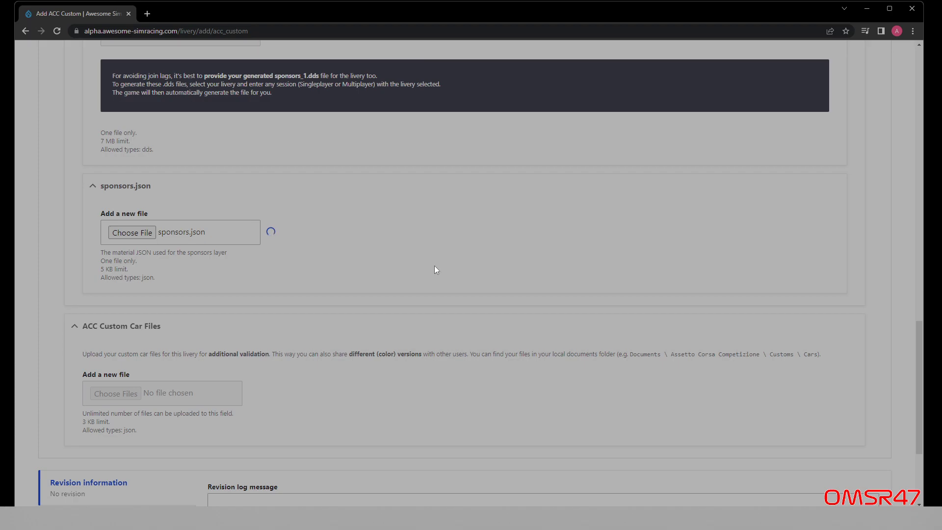
{"action": "scroll", "coordinate": [434, 262], "scroll_direction": "up", "scroll_amount": 10}
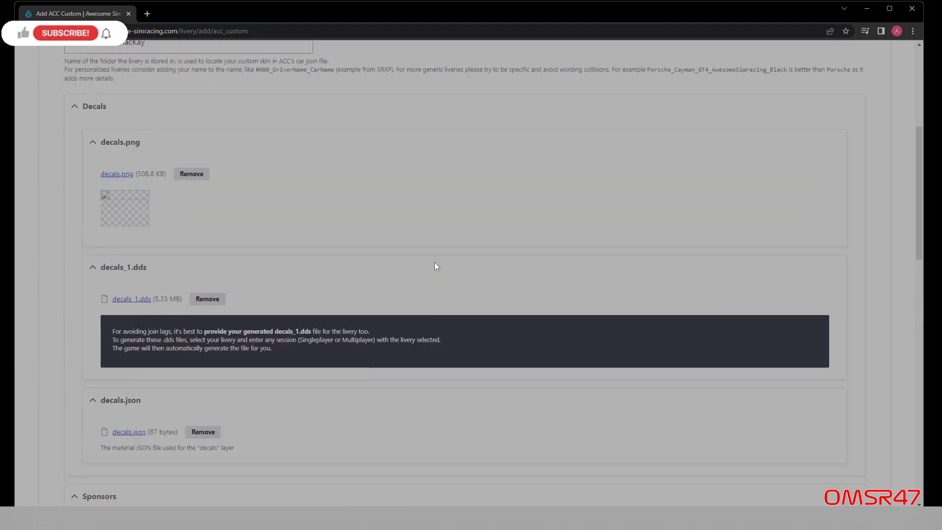
{"action": "scroll", "coordinate": [434, 266], "scroll_direction": "down", "scroll_amount": 15}
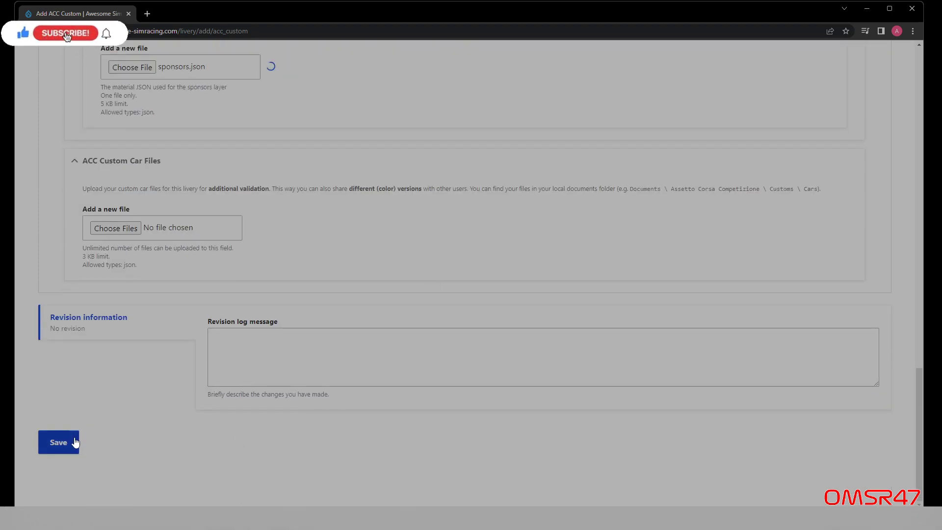
{"action": "scroll", "coordinate": [523, 222], "scroll_direction": "up", "scroll_amount": 15}
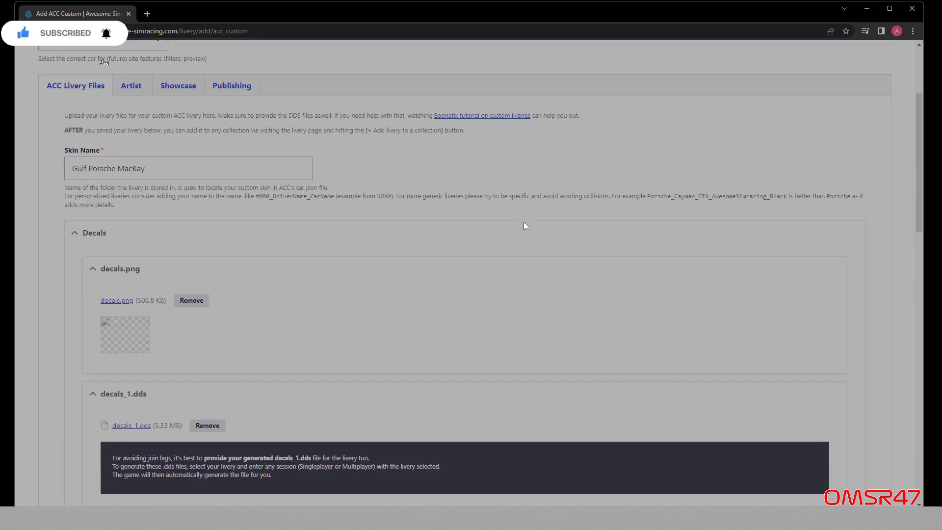
In the Artist section, choose Myself as the artist type.
{"action": "scroll", "coordinate": [523, 222], "scroll_direction": "up", "scroll_amount": 2}
{"action": "left_click", "coordinate": [136, 164]}
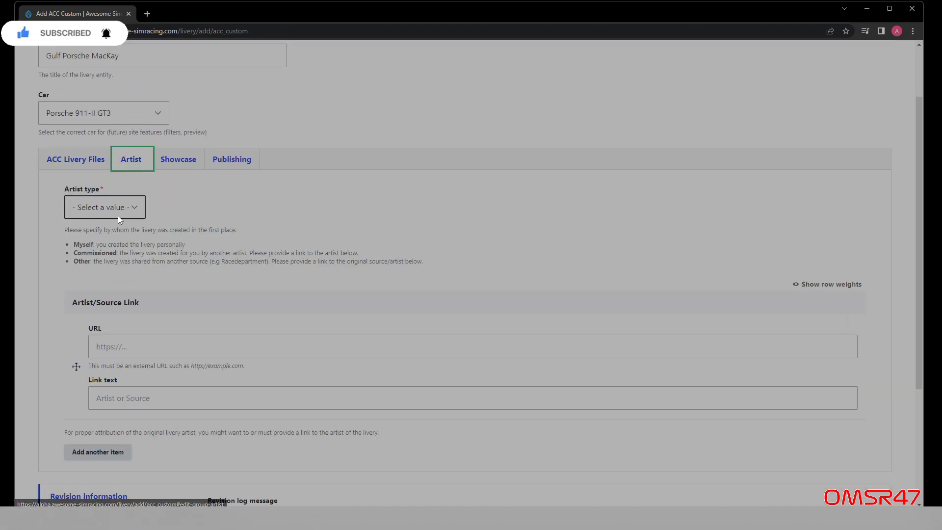
{"action": "left_click", "coordinate": [134, 207]}
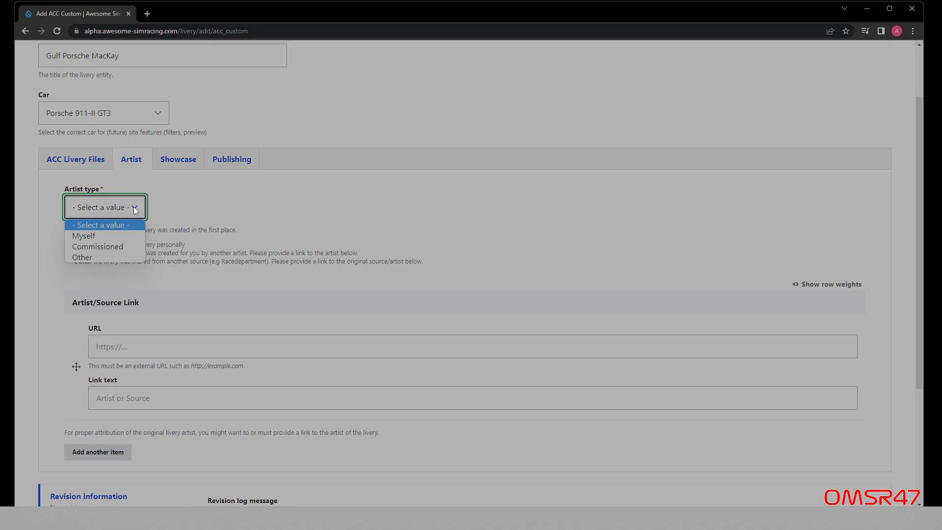
{"action": "left_click", "coordinate": [91, 236]}
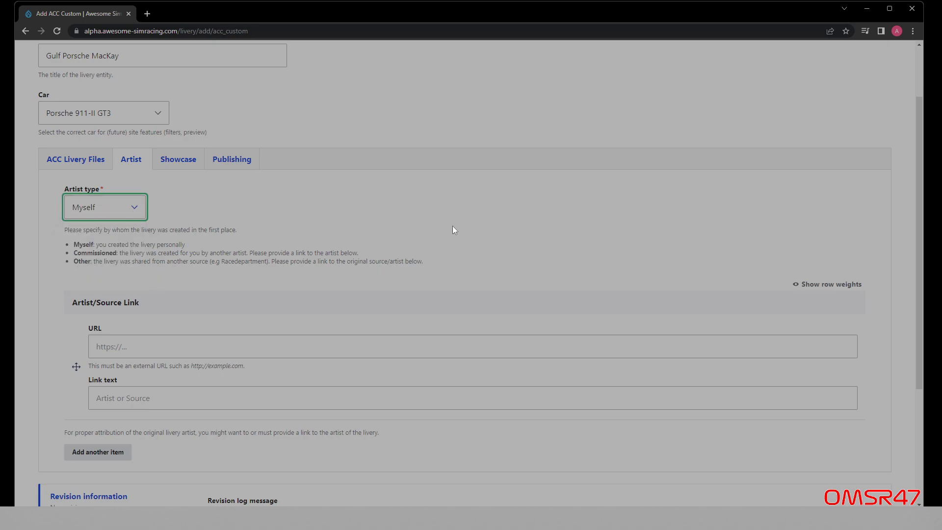
{"action": "scroll", "coordinate": [453, 229], "scroll_direction": "down", "scroll_amount": 3}
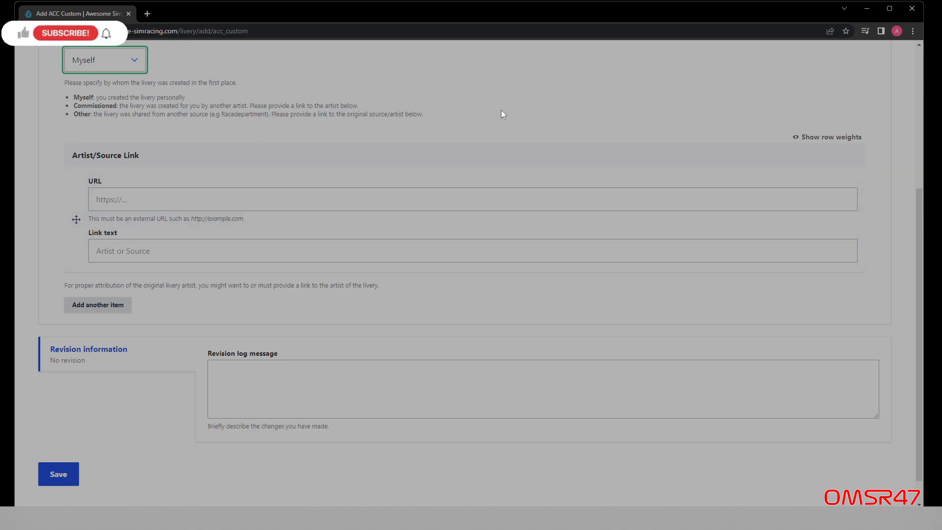
{"action": "scroll", "coordinate": [502, 112], "scroll_direction": "up", "scroll_amount": 4}
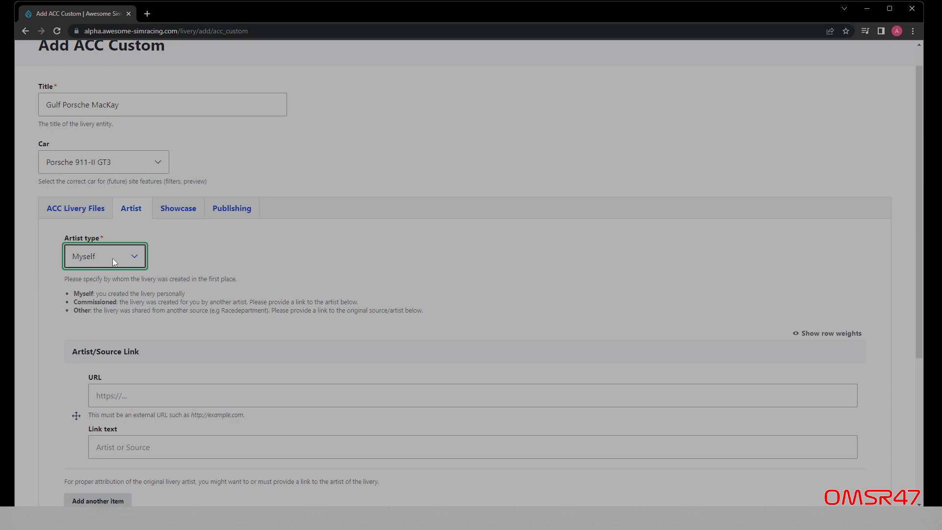
On the Showcase tab, change the Showcase dropdown to Show.
{"action": "left_click", "coordinate": [174, 213]}
{"action": "scroll", "coordinate": [438, 202], "scroll_direction": "down", "scroll_amount": 3}
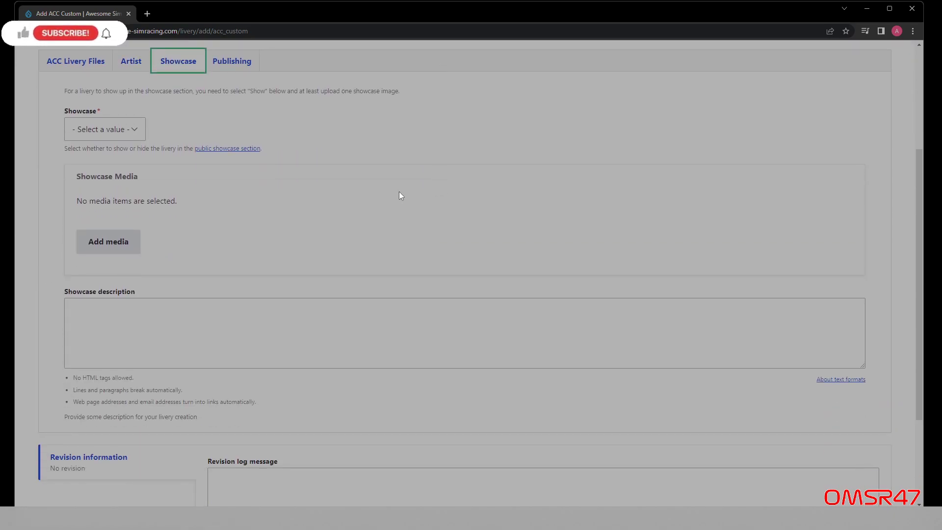
{"action": "left_click", "coordinate": [130, 128]}
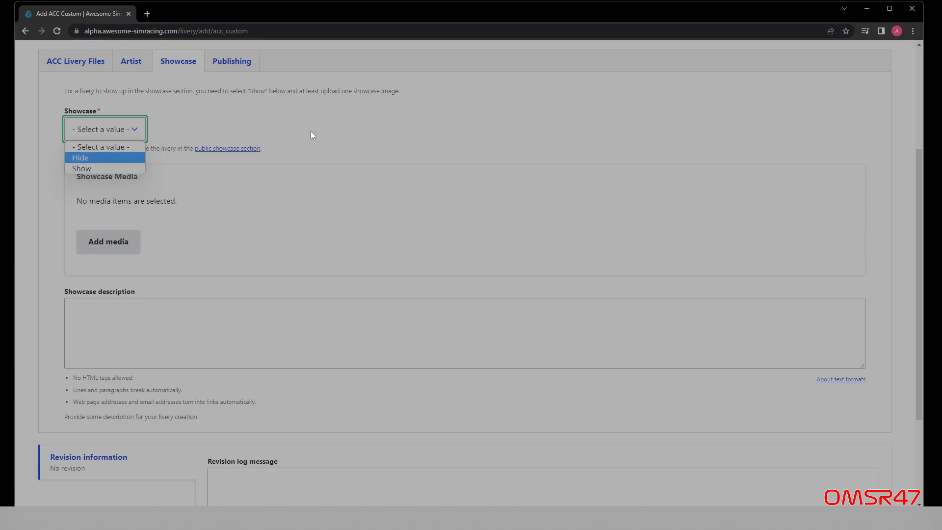
{"action": "left_click", "coordinate": [87, 168]}
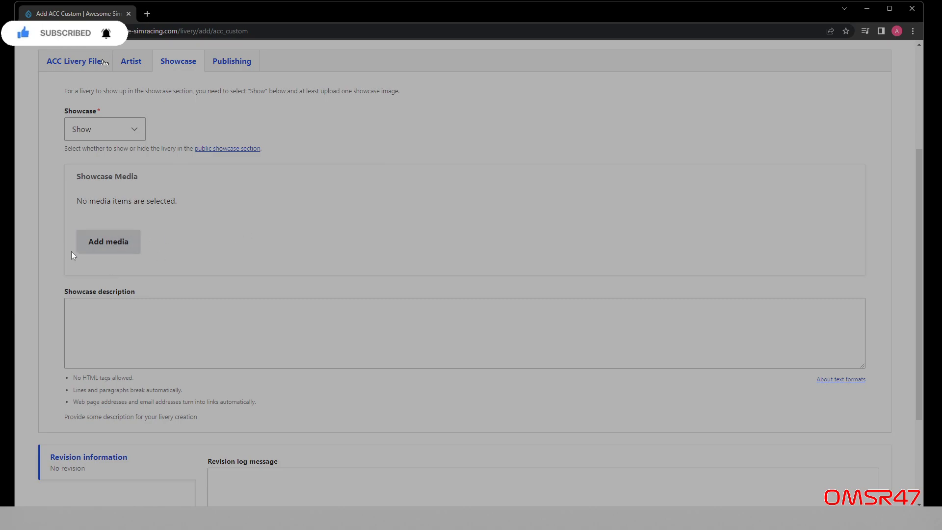
Open Add media, start a file upload, and browse to the Desktop's Gulf Porsche images.
{"action": "left_click", "coordinate": [114, 242]}
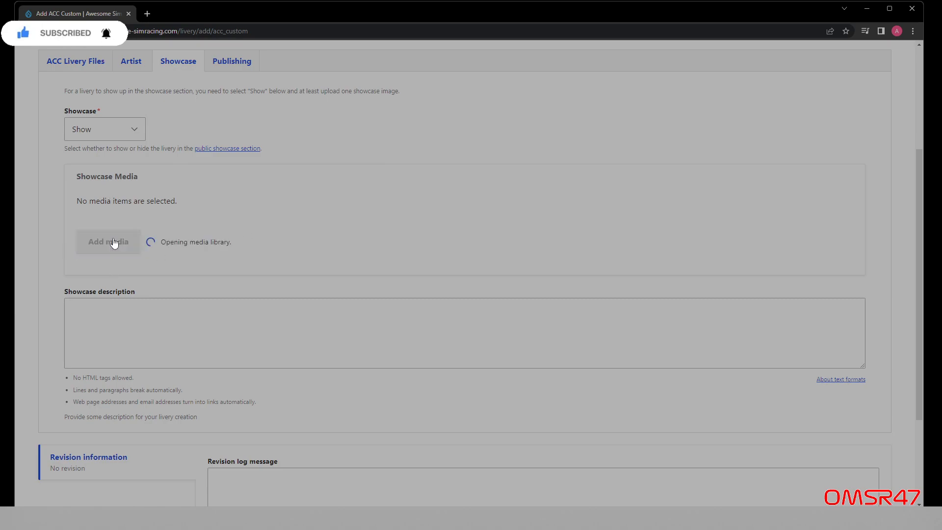
{"action": "scroll", "coordinate": [524, 294], "scroll_direction": "down", "scroll_amount": 3}
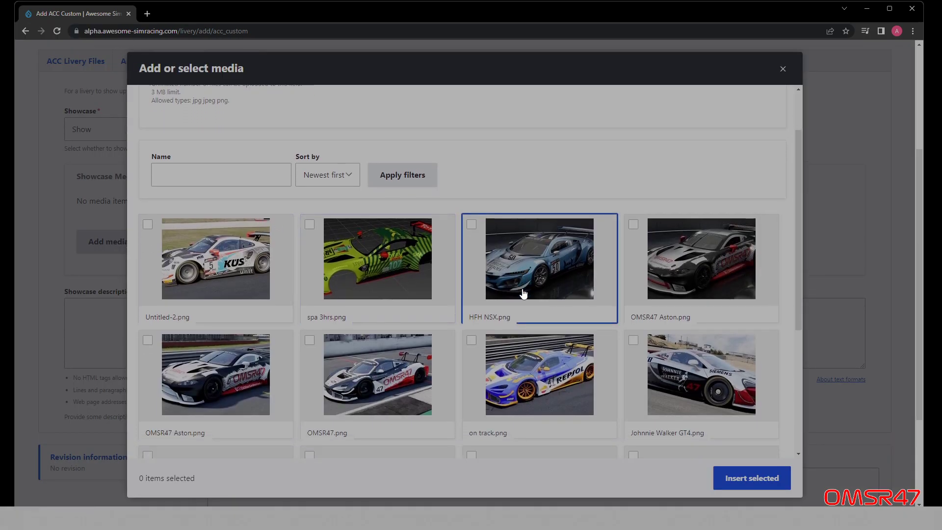
{"action": "scroll", "coordinate": [523, 294], "scroll_direction": "down", "scroll_amount": 2}
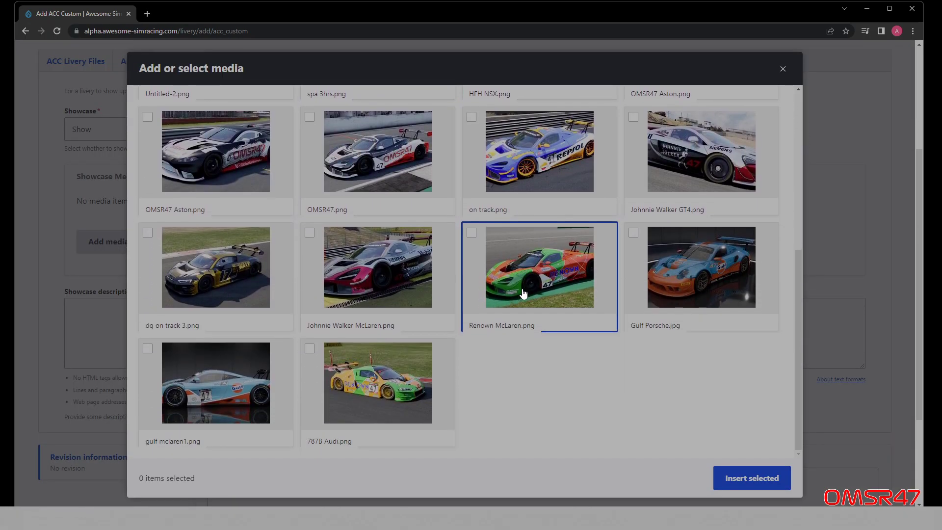
{"action": "scroll", "coordinate": [524, 293], "scroll_direction": "up", "scroll_amount": 4}
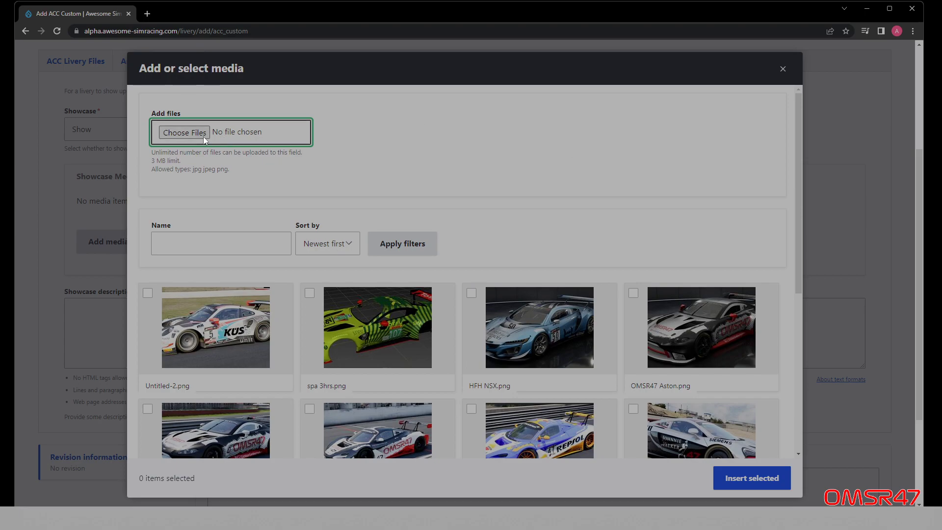
{"action": "left_click", "coordinate": [190, 134]}
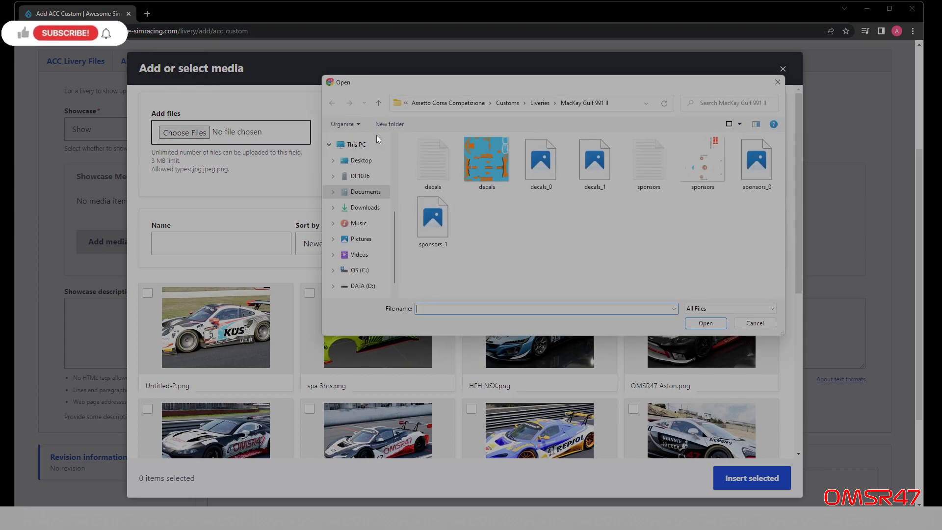
{"action": "left_click", "coordinate": [362, 160]}
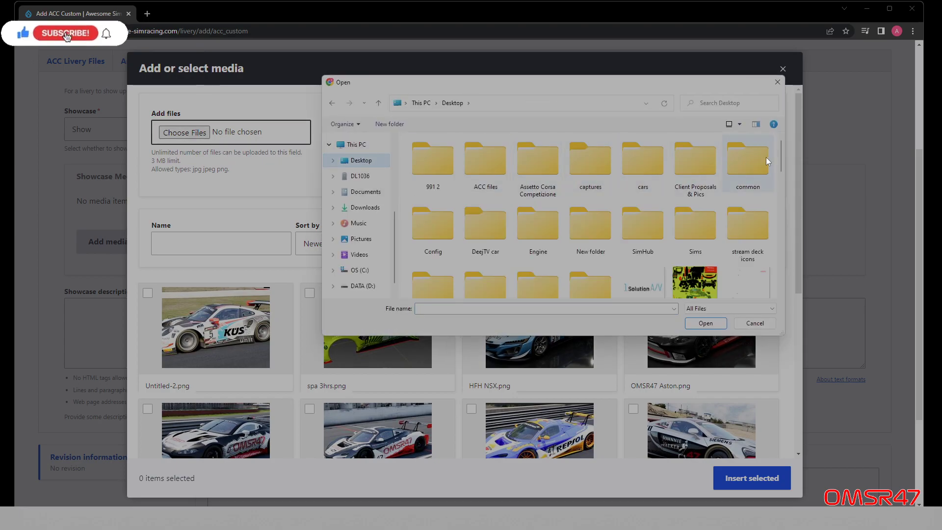
{"action": "left_click_drag", "start_coordinate": [781, 156], "coordinate": [778, 228]}
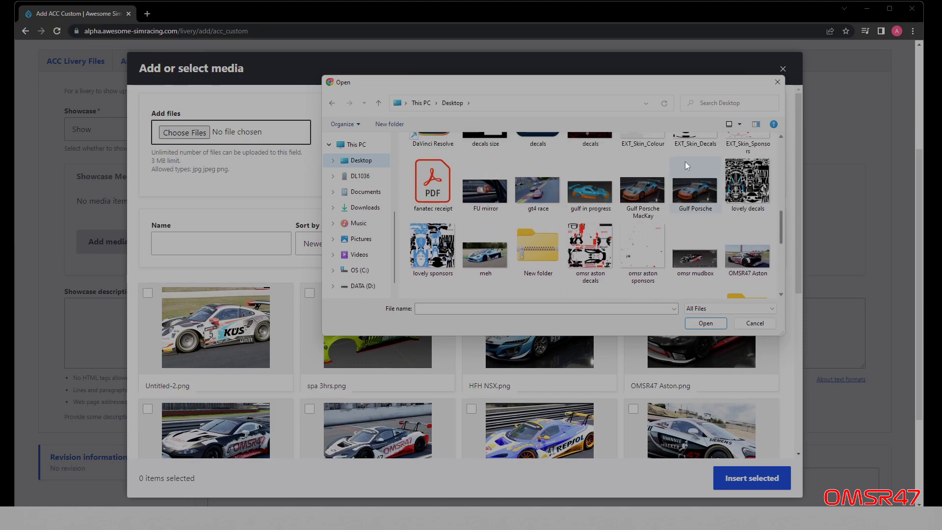
Upload Gulf Porsche MacKay.png and give it the alternative text 'Gulf Porsche'.
{"action": "double_click", "coordinate": [640, 193]}
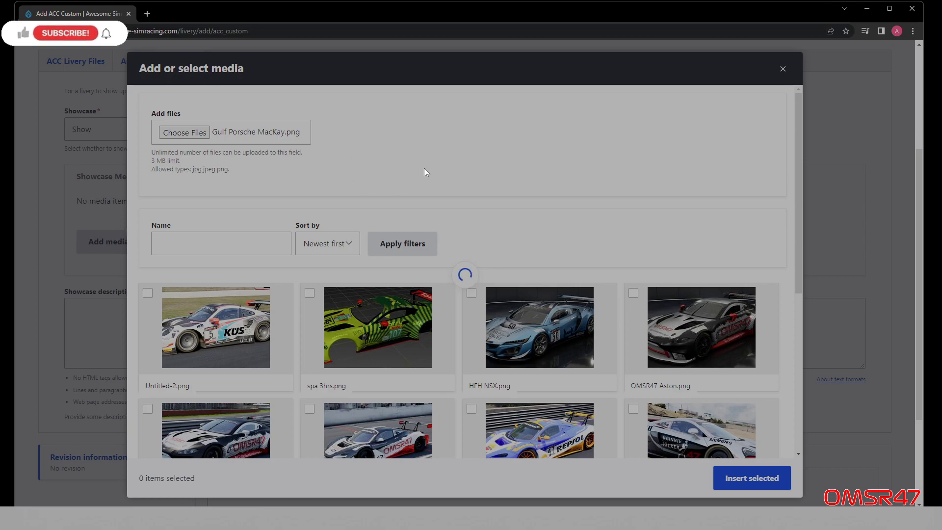
{"action": "scroll", "coordinate": [475, 169], "scroll_direction": "down", "scroll_amount": 1}
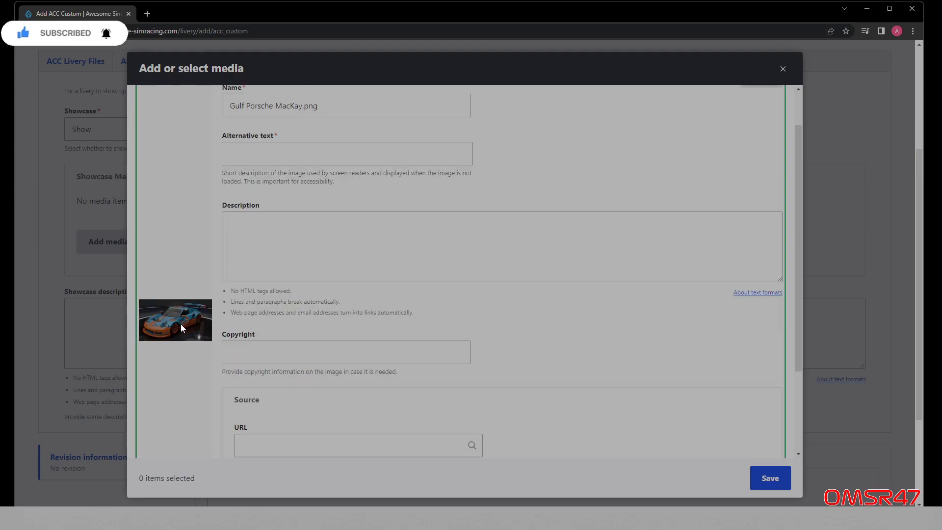
{"action": "left_click", "coordinate": [326, 206]}
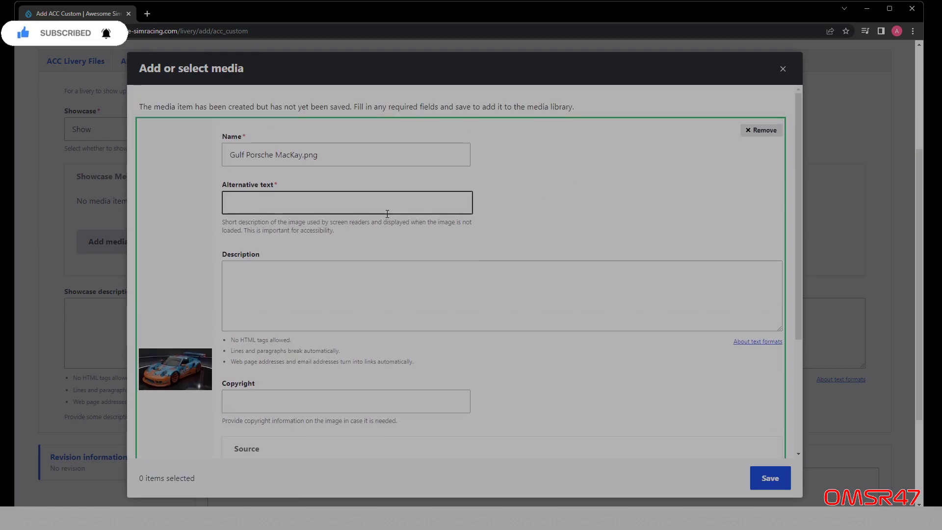
{"action": "left_click", "coordinate": [325, 206]}
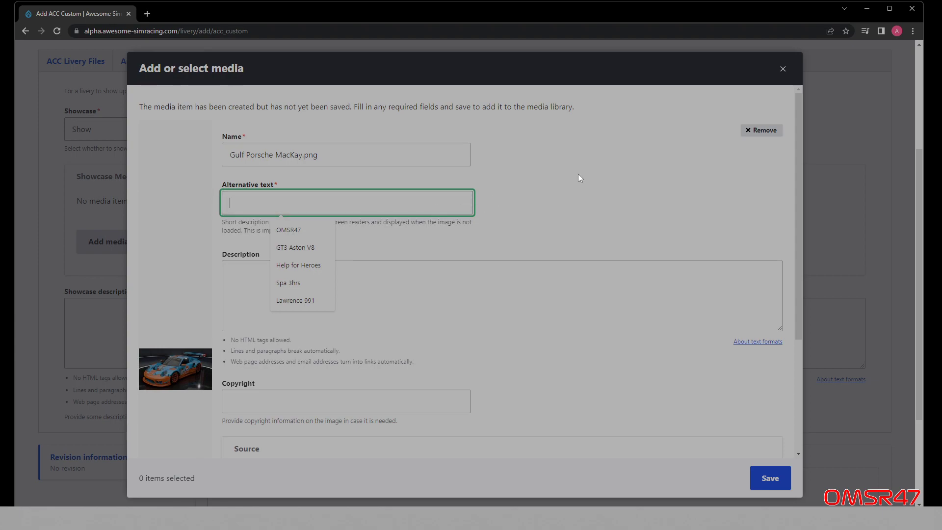
{"action": "type", "text": "Gulf"}
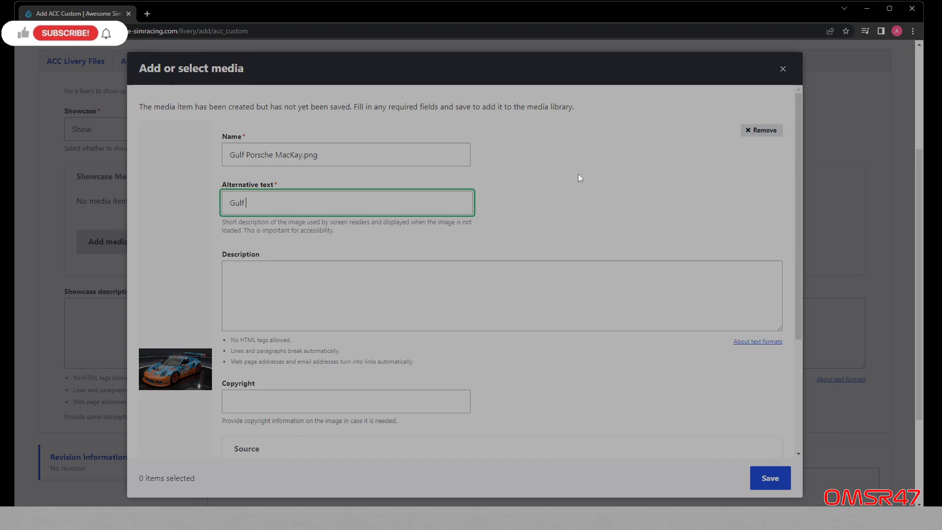
{"action": "type", "text": " Porsche"}
{"action": "left_click", "coordinate": [554, 205]}
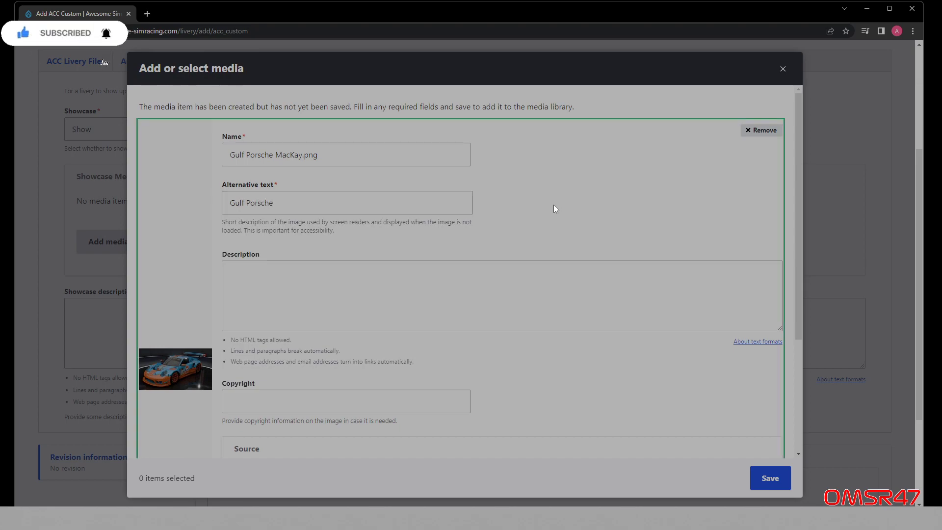
{"action": "scroll", "coordinate": [567, 237], "scroll_direction": "down", "scroll_amount": 3}
{"action": "scroll", "coordinate": [583, 231], "scroll_direction": "up", "scroll_amount": 3}
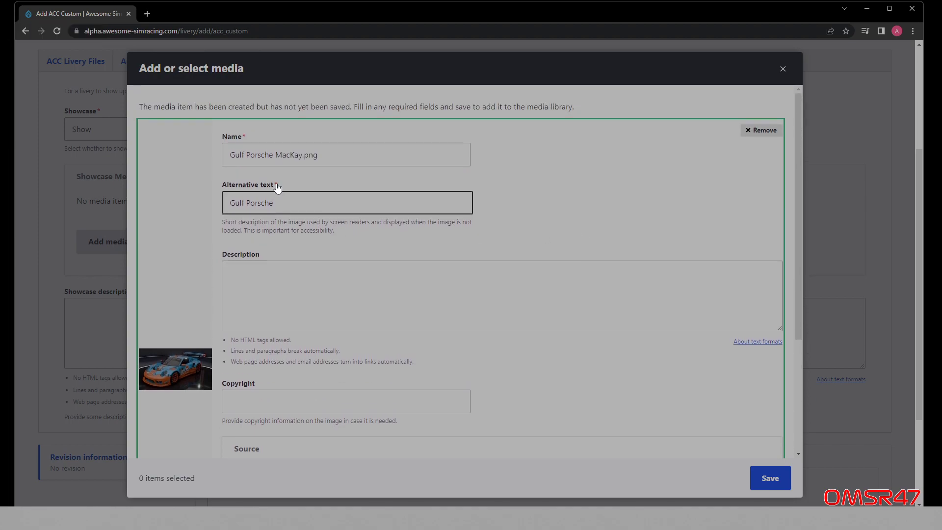
{"action": "scroll", "coordinate": [562, 220], "scroll_direction": "down", "scroll_amount": 3}
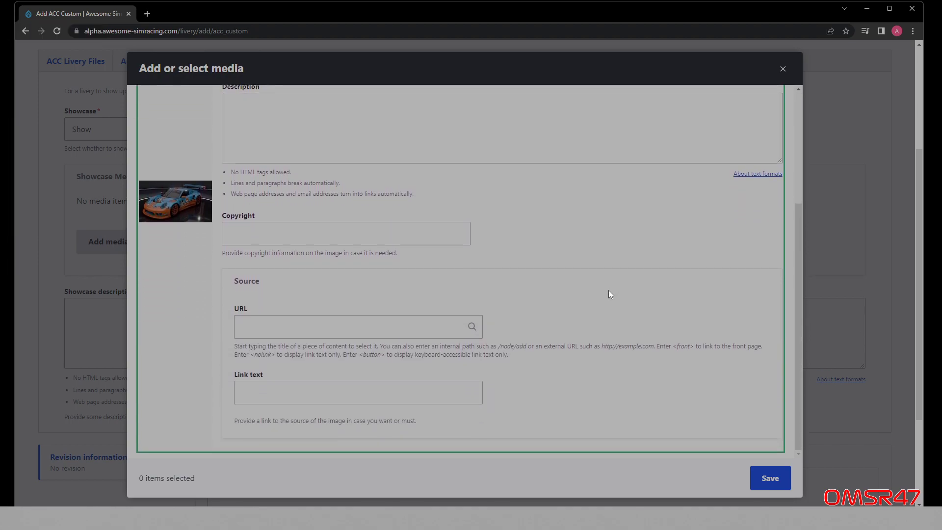
{"action": "scroll", "coordinate": [542, 248], "scroll_direction": "up", "scroll_amount": 4}
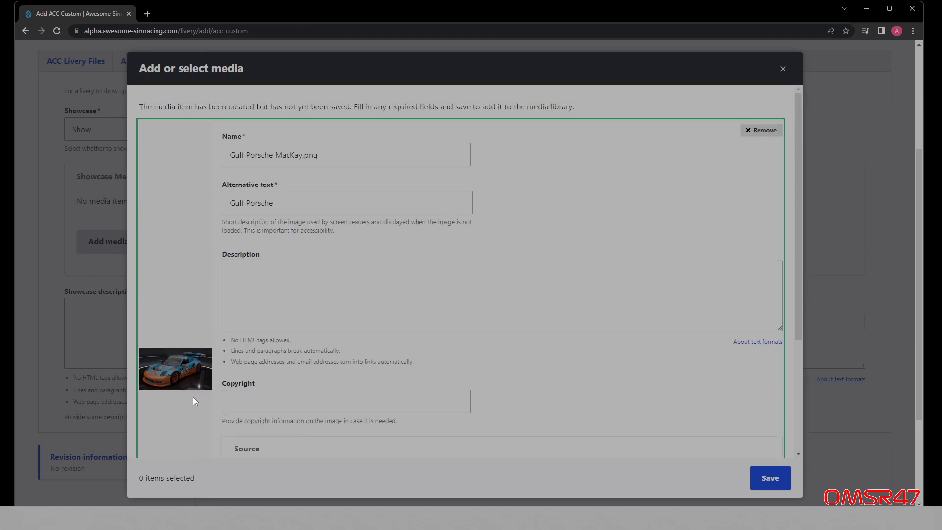
{"action": "scroll", "coordinate": [534, 219], "scroll_direction": "down", "scroll_amount": 3}
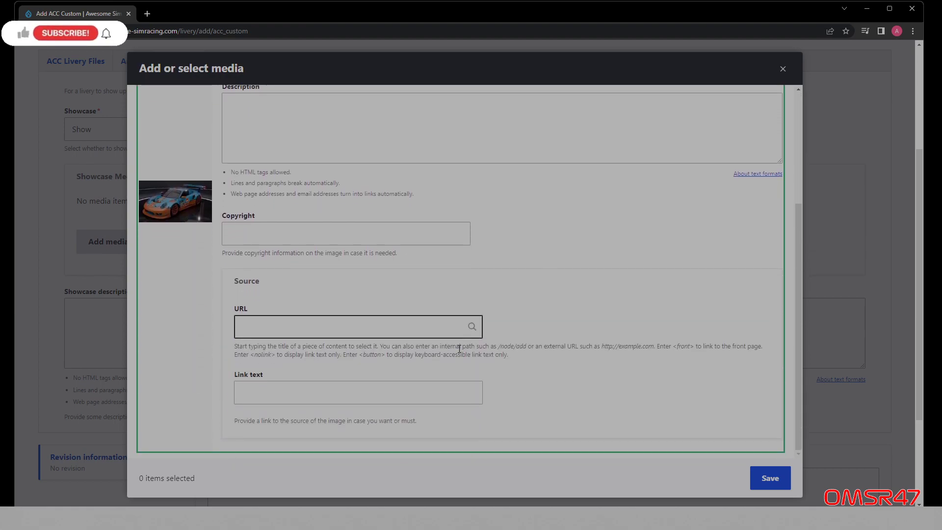
Save the image to the media library and insert it as the livery's showcase media.
{"action": "left_click", "coordinate": [769, 480]}
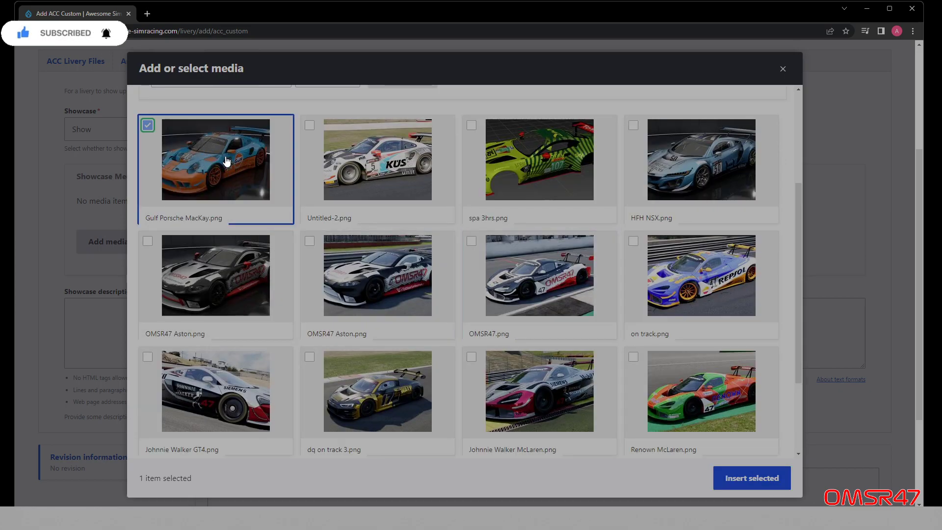
{"action": "left_click", "coordinate": [730, 480]}
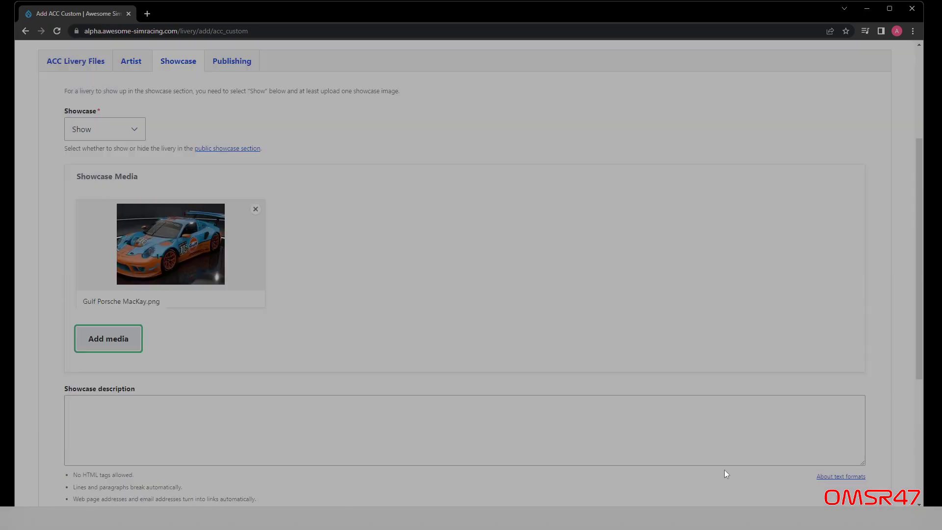
{"action": "scroll", "coordinate": [408, 231], "scroll_direction": "down", "scroll_amount": 2}
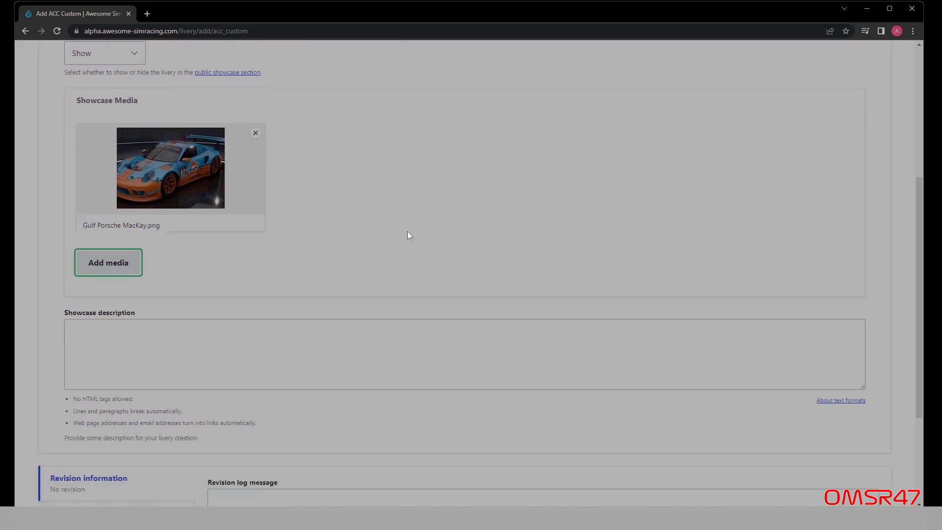
{"action": "scroll", "coordinate": [407, 231], "scroll_direction": "up", "scroll_amount": 5}
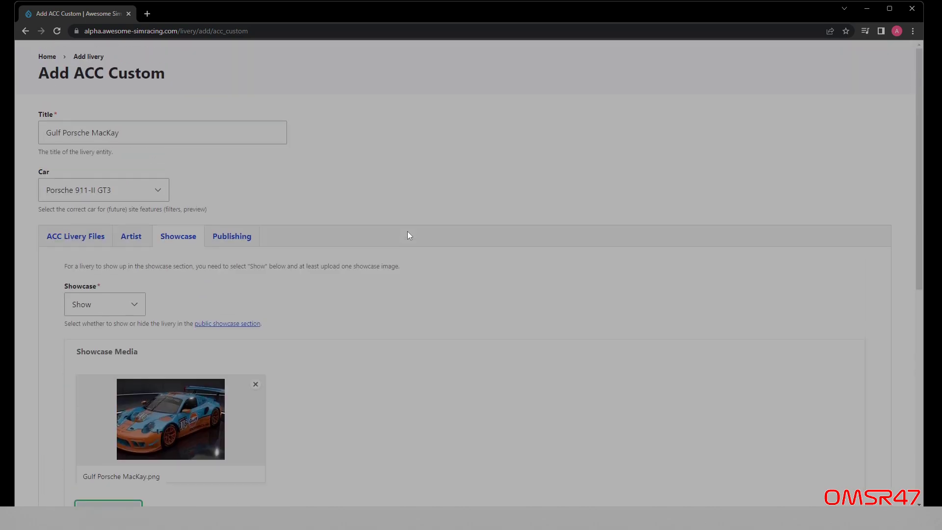
Review the Publishing settings and save the Gulf Porsche MacKay livery to create its public page.
{"action": "left_click", "coordinate": [231, 237]}
{"action": "scroll", "coordinate": [424, 301], "scroll_direction": "down", "scroll_amount": 2}
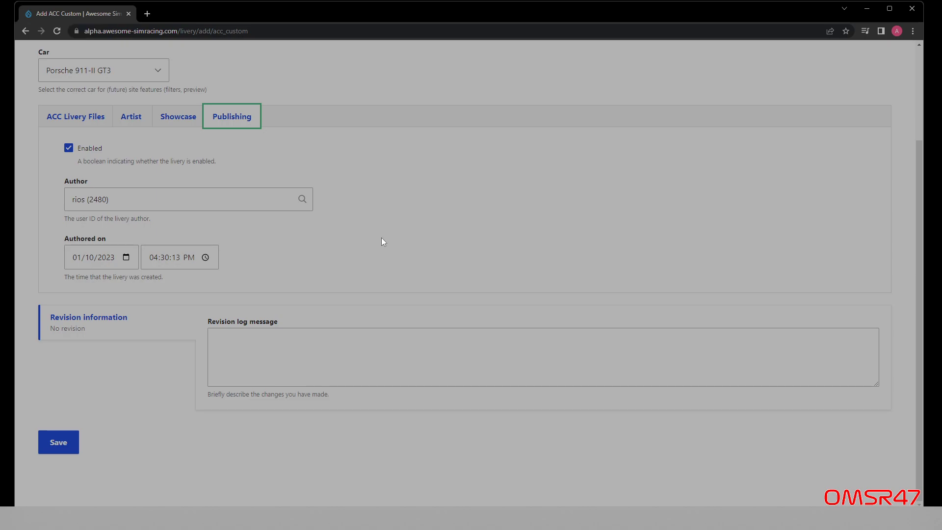
{"action": "scroll", "coordinate": [389, 250], "scroll_direction": "up", "scroll_amount": 3}
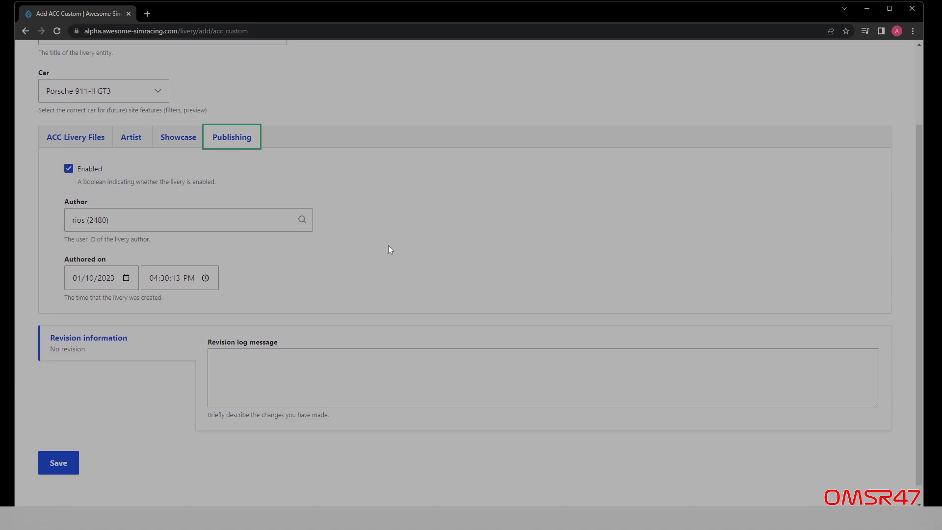
{"action": "scroll", "coordinate": [389, 248], "scroll_direction": "down", "scroll_amount": 3}
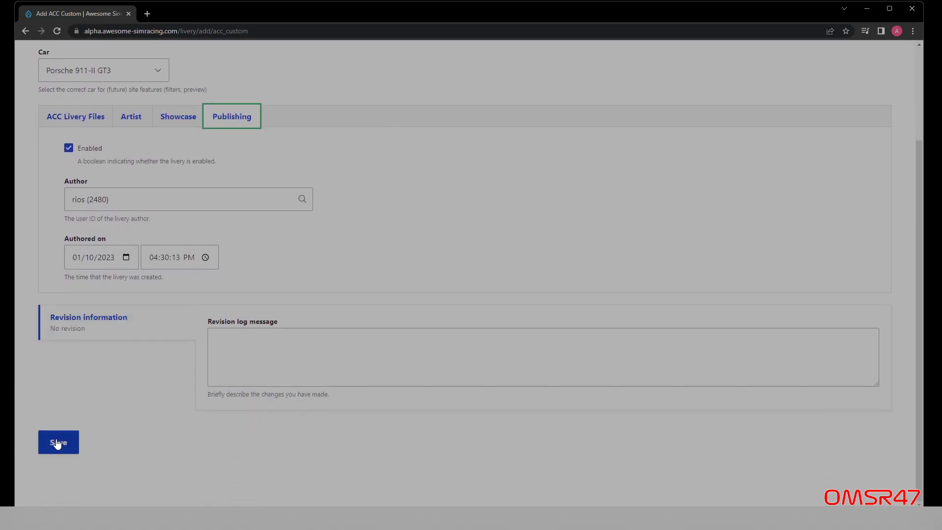
{"action": "left_click", "coordinate": [57, 443]}
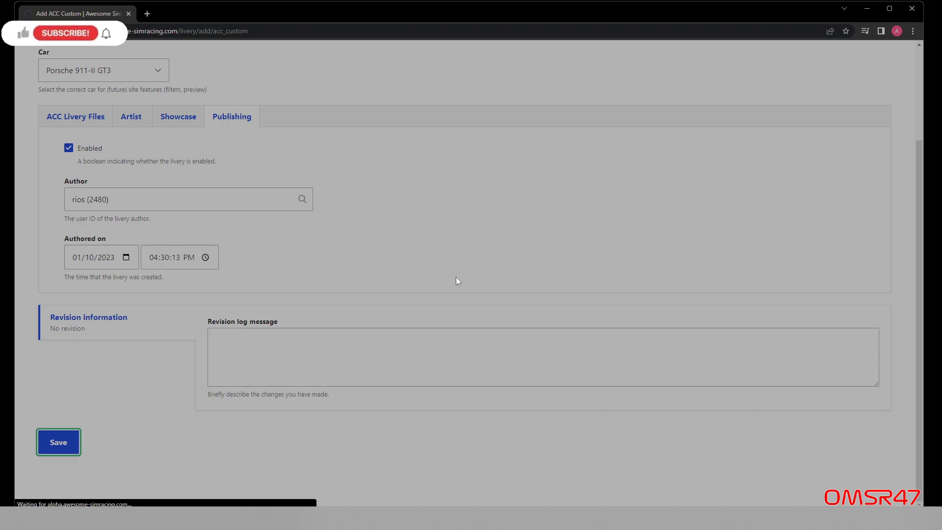
{"action": "scroll", "coordinate": [456, 281], "scroll_direction": "down", "scroll_amount": 4}
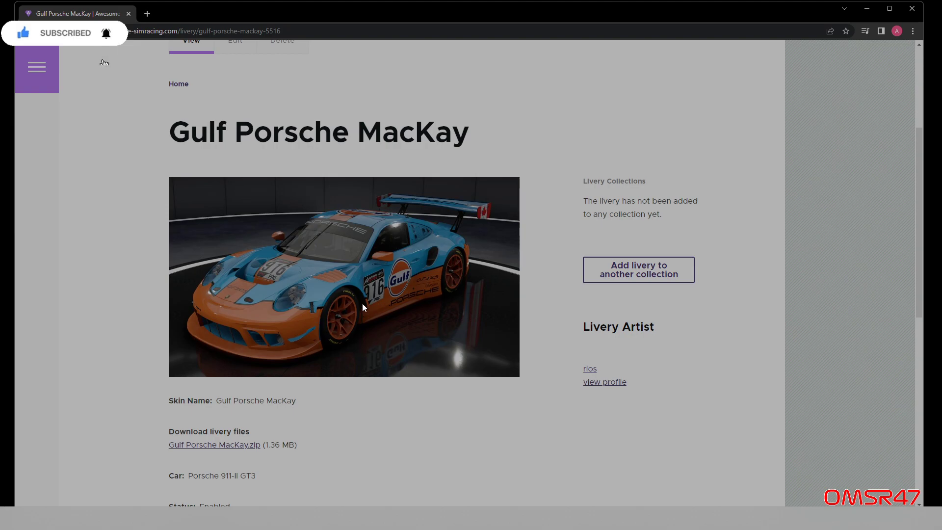
Start adding Gulf Porsche MacKay to another collection and bring up the community collections list.
{"action": "left_click", "coordinate": [672, 278]}
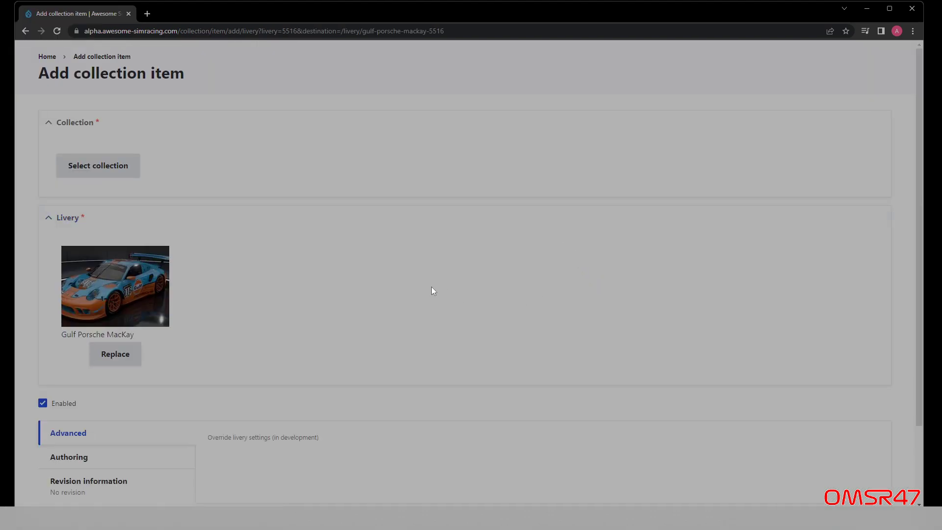
{"action": "left_click", "coordinate": [89, 166]}
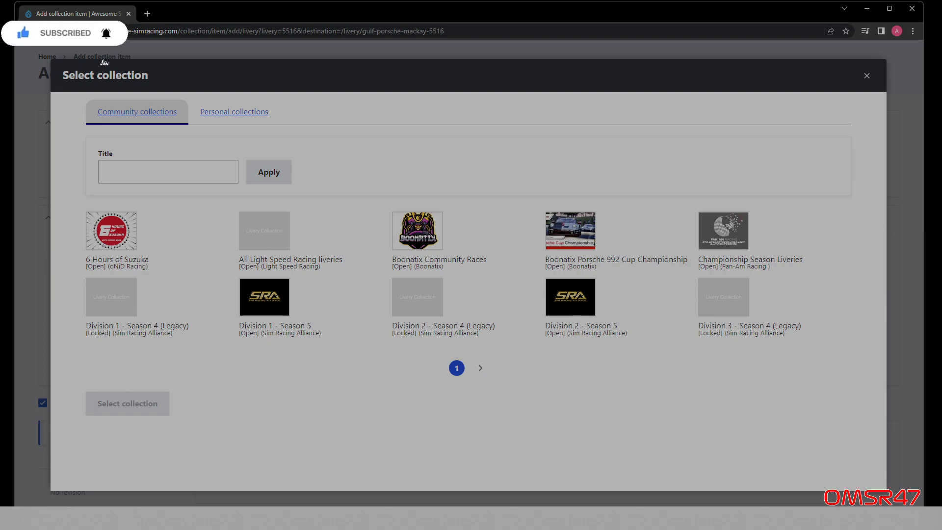
Pick the 6 Hours of Suzuka collection, then switch to Division 2 - Season 4 (Legacy).
{"action": "left_click", "coordinate": [110, 237]}
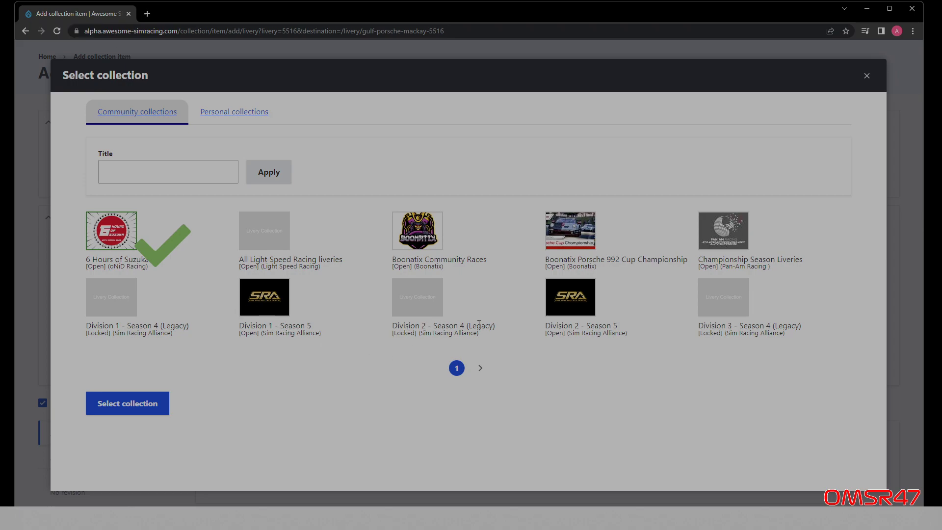
{"action": "left_click_drag", "start_coordinate": [468, 327], "coordinate": [497, 327]}
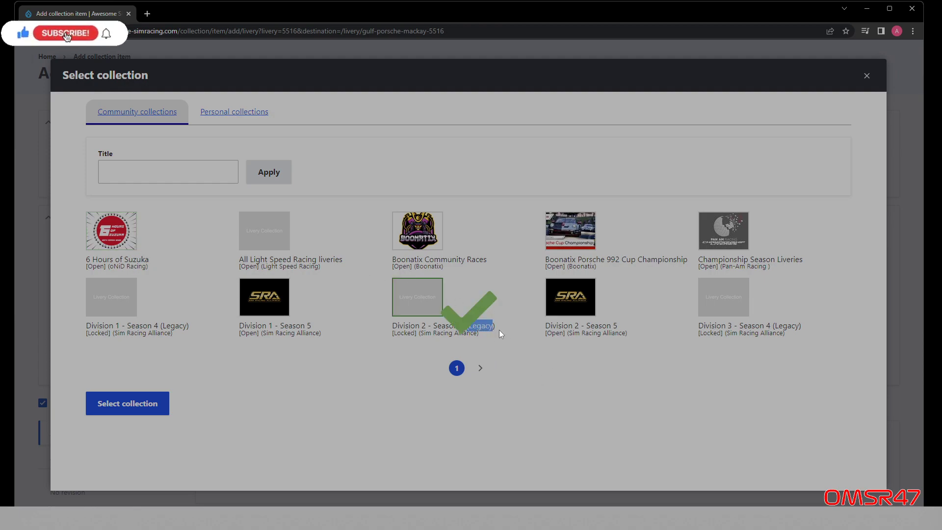
{"action": "left_click", "coordinate": [431, 355]}
Page through the collections, trying Uploads and Standard Season Liveries as the choice.
{"action": "left_click", "coordinate": [481, 368]}
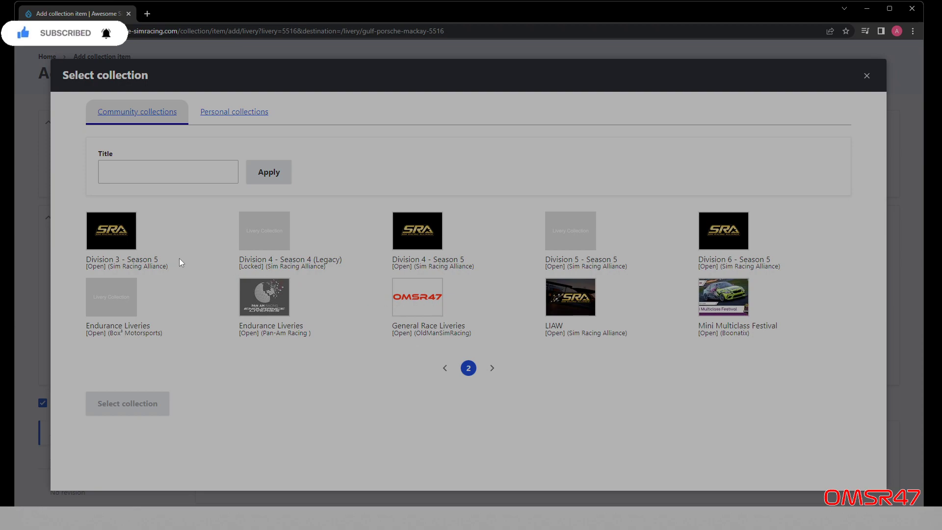
{"action": "left_click", "coordinate": [492, 369]}
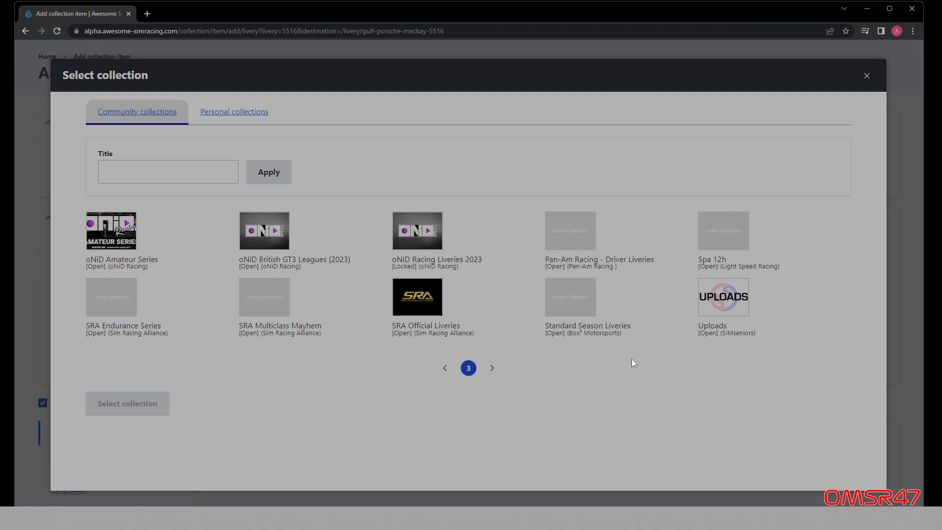
{"action": "left_click", "coordinate": [492, 369]}
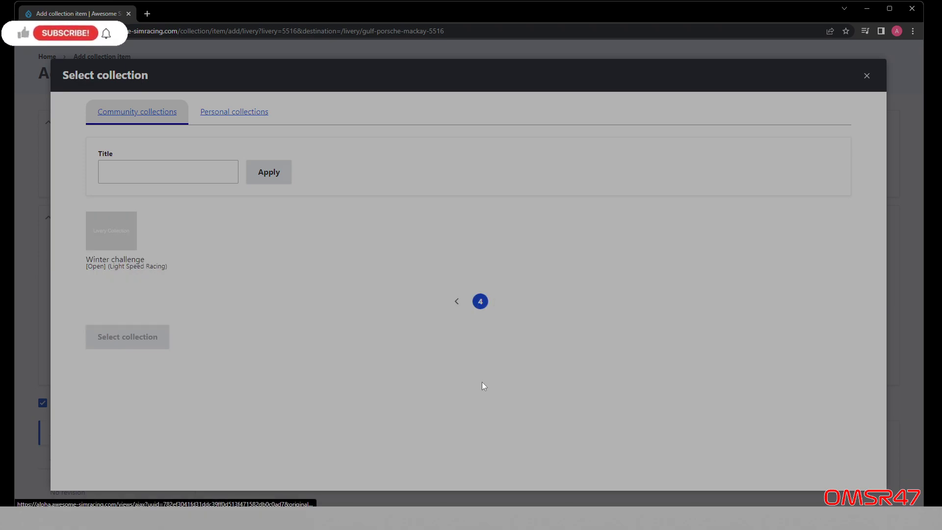
{"action": "left_click", "coordinate": [456, 302]}
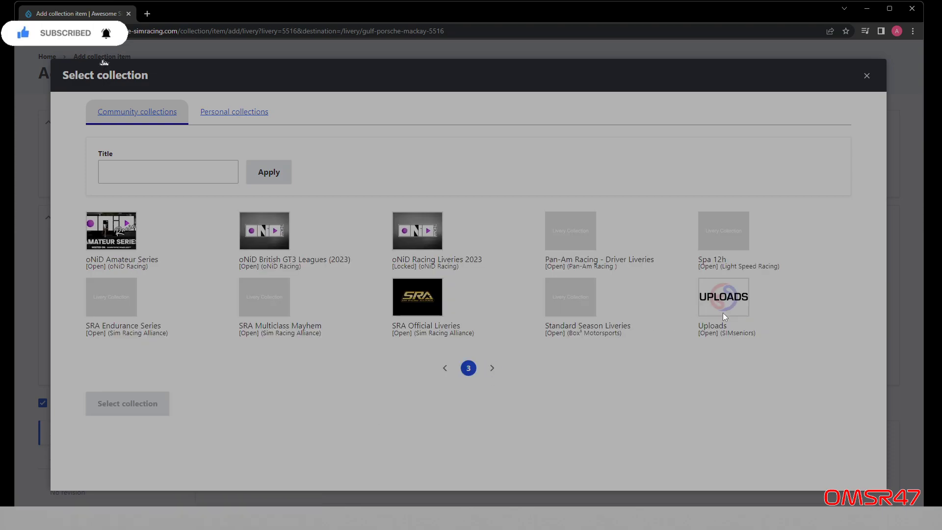
{"action": "left_click", "coordinate": [723, 313]}
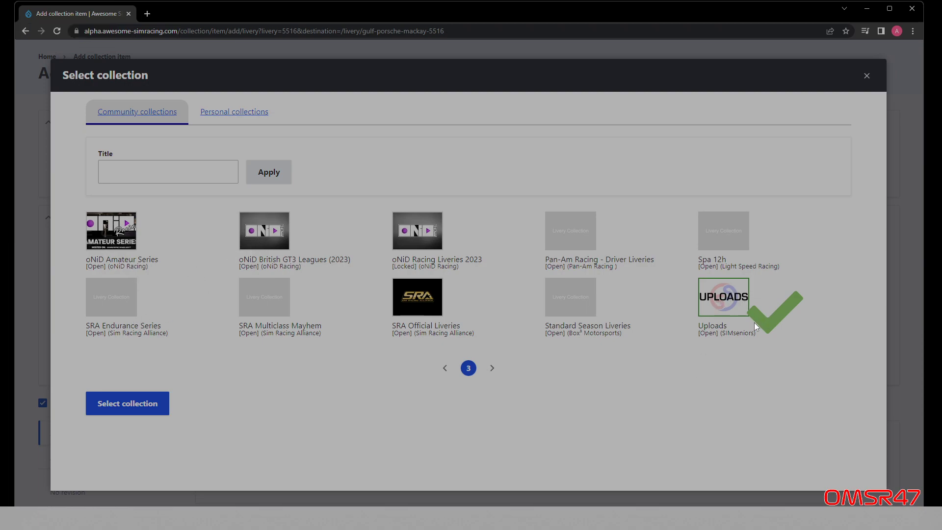
{"action": "left_click", "coordinate": [570, 306]}
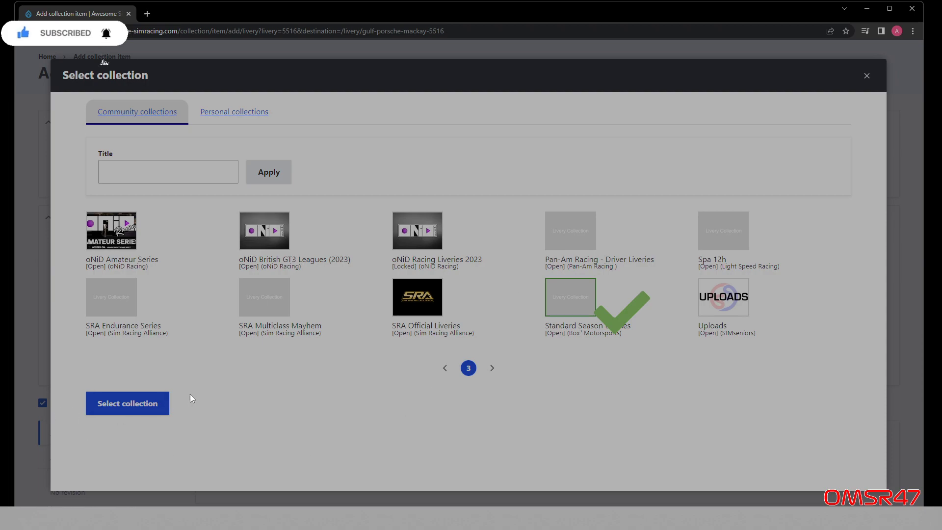
{"action": "left_click", "coordinate": [717, 292]}
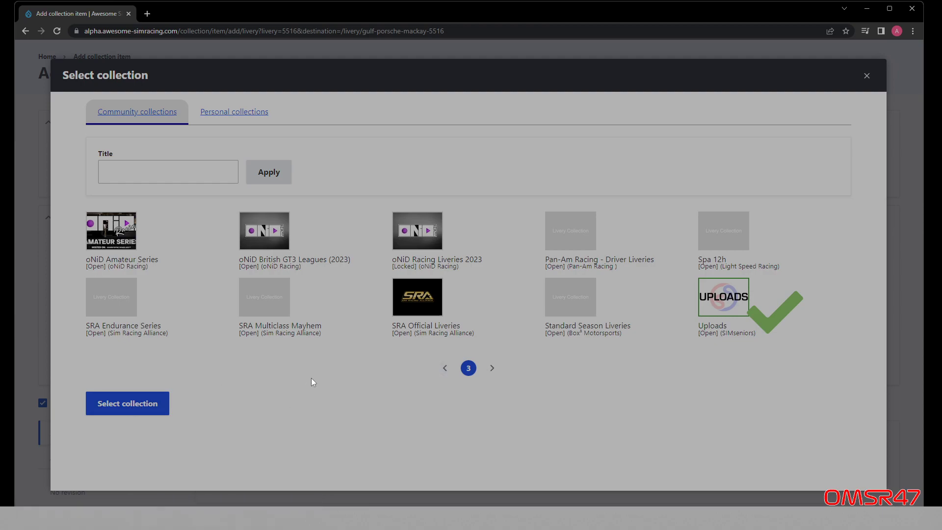
Choose General Race Liveries on page 2 and confirm it as the collection.
{"action": "left_click", "coordinate": [445, 368]}
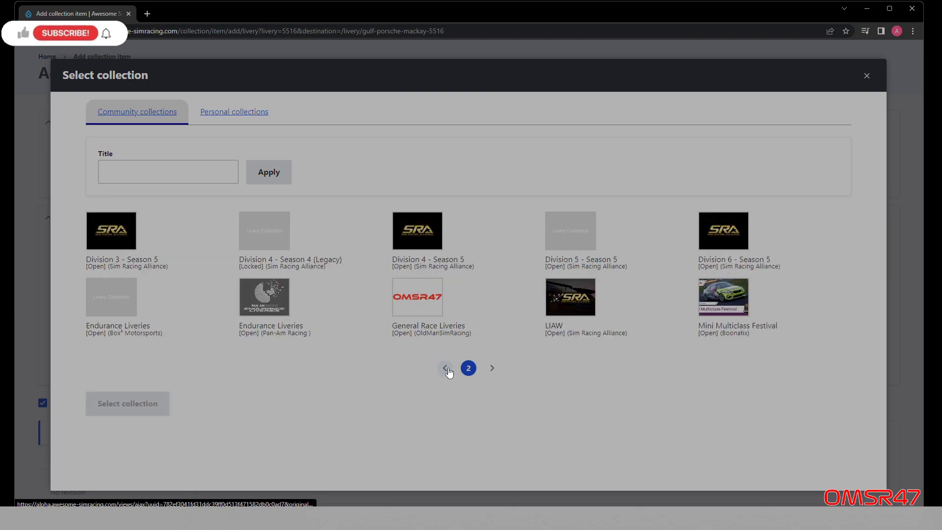
{"action": "left_click", "coordinate": [415, 304]}
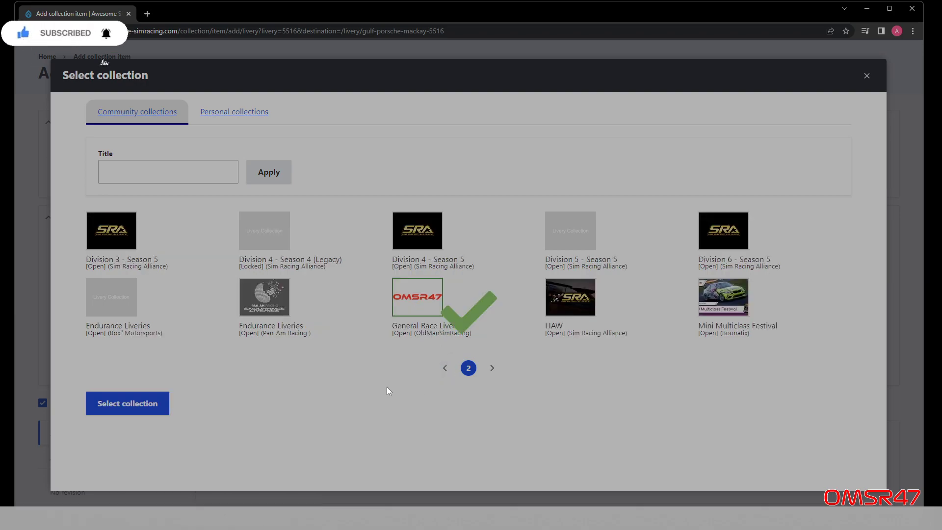
{"action": "left_click", "coordinate": [133, 404]}
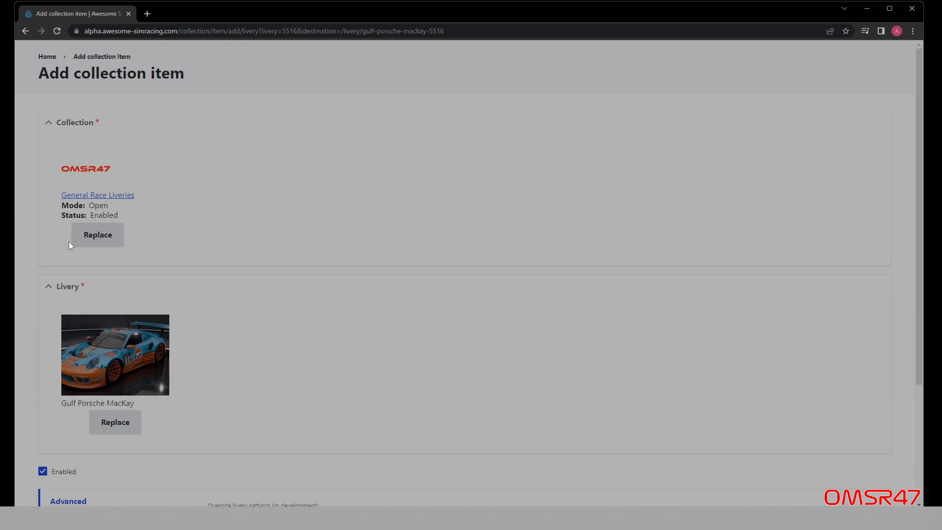
Clear the General Race Liveries choice without picking another, then go back to the home page.
{"action": "left_click", "coordinate": [102, 237]}
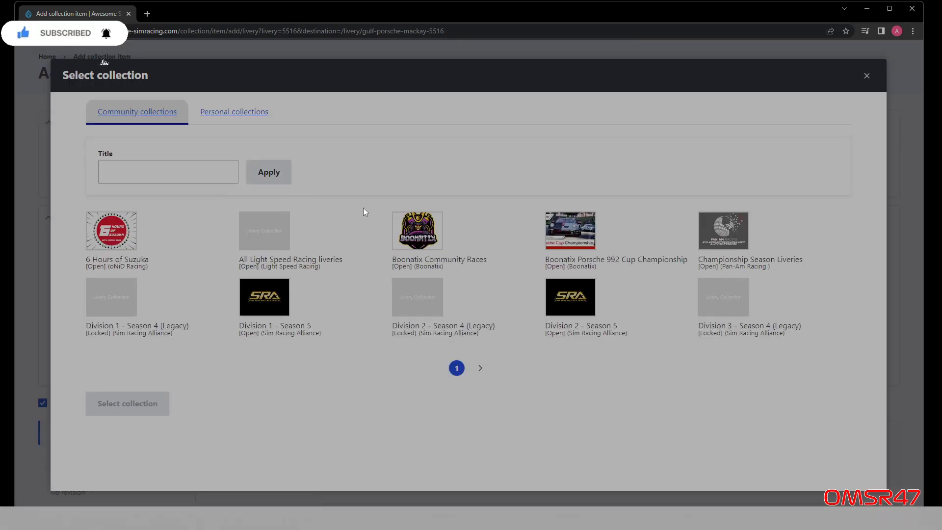
{"action": "left_click", "coordinate": [867, 76]}
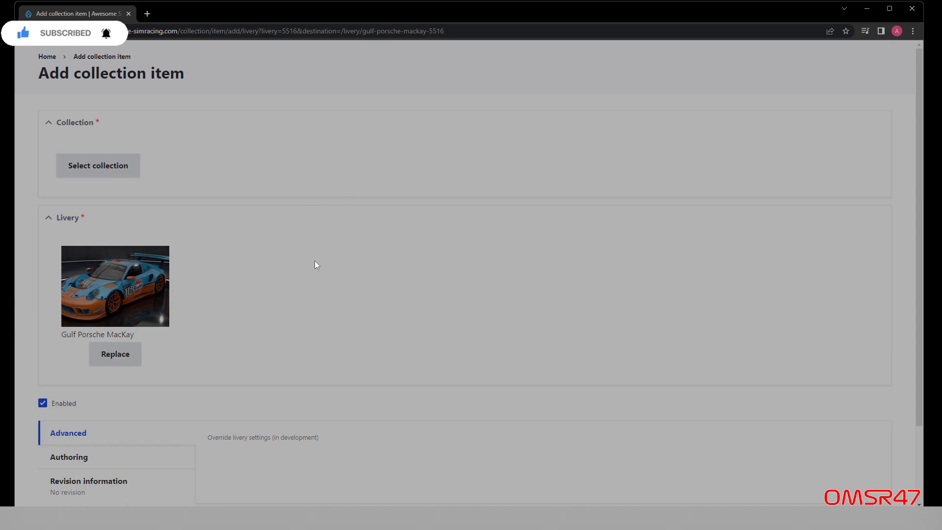
{"action": "left_click", "coordinate": [47, 57]}
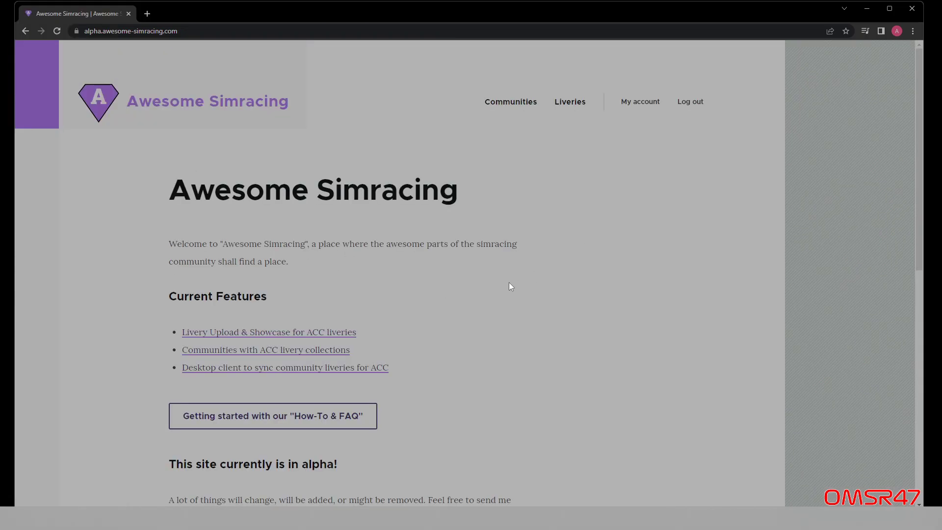
Go to the My account profile page from the home page.
{"action": "scroll", "coordinate": [619, 187], "scroll_direction": "down", "scroll_amount": 4}
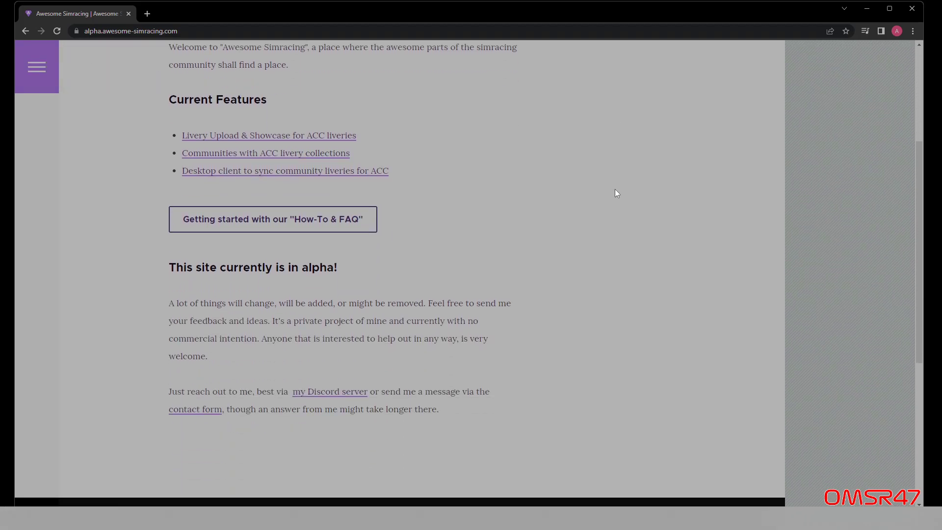
{"action": "scroll", "coordinate": [616, 192], "scroll_direction": "up", "scroll_amount": 4}
{"action": "left_click", "coordinate": [642, 106]}
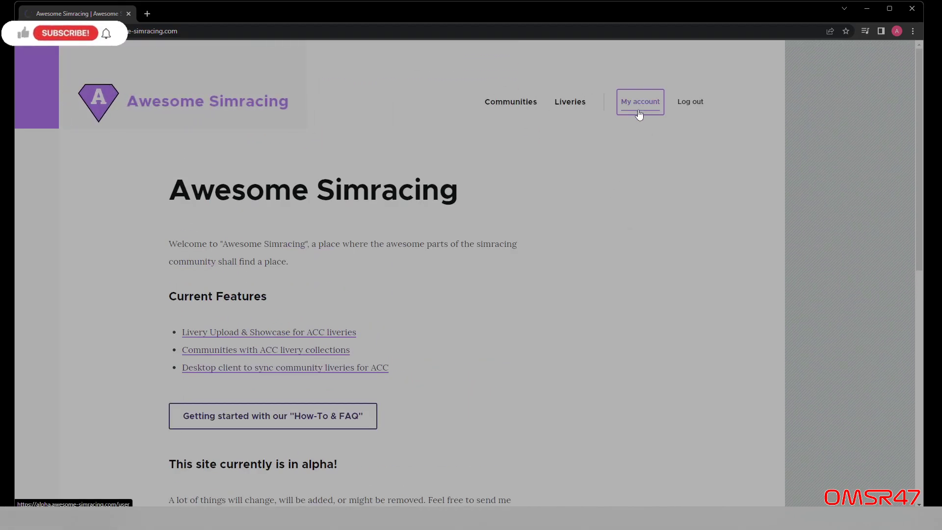
Open the Gulf Porsche MacKay livery from the Liveries grid and look through its page.
{"action": "scroll", "coordinate": [464, 299], "scroll_direction": "down", "scroll_amount": 5}
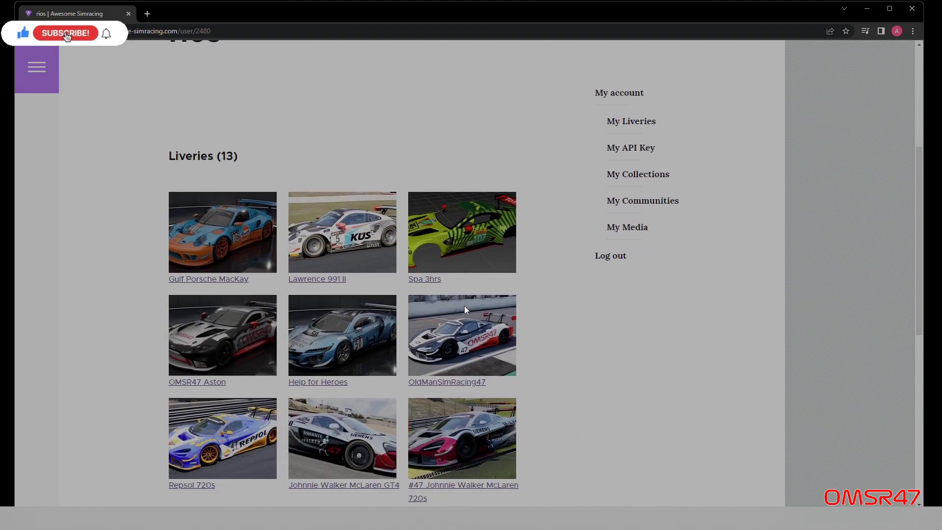
{"action": "left_click", "coordinate": [220, 240]}
{"action": "scroll", "coordinate": [175, 289], "scroll_direction": "down", "scroll_amount": 4}
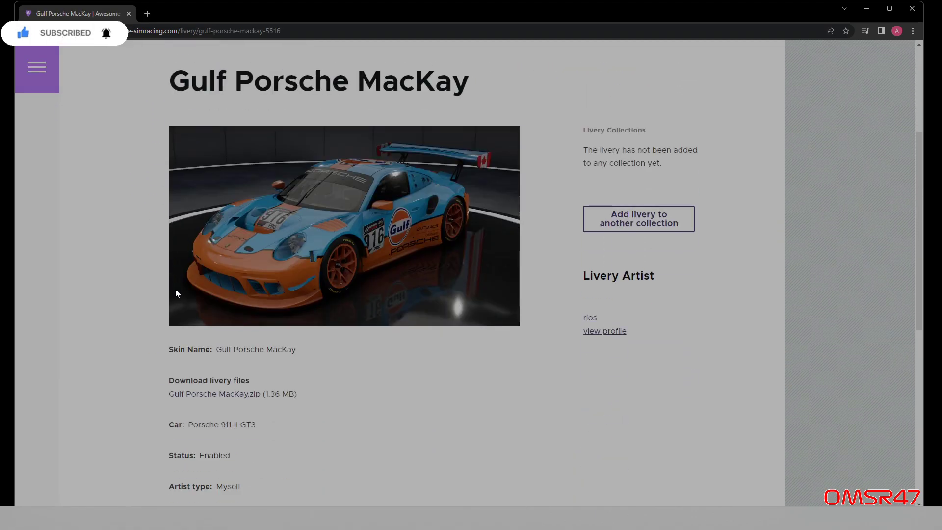
{"action": "scroll", "coordinate": [176, 289], "scroll_direction": "up", "scroll_amount": 4}
{"action": "scroll", "coordinate": [738, 325], "scroll_direction": "down", "scroll_amount": 4}
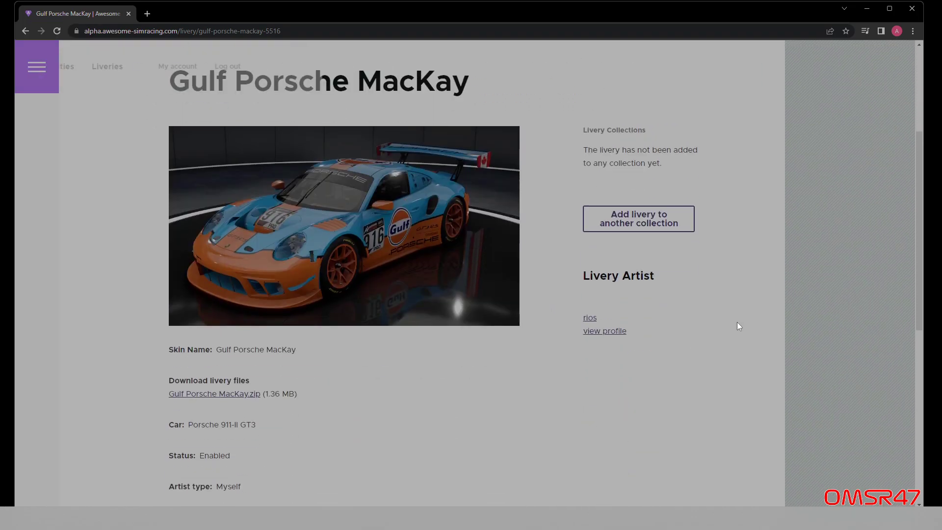
{"action": "scroll", "coordinate": [739, 326], "scroll_direction": "up", "scroll_amount": 4}
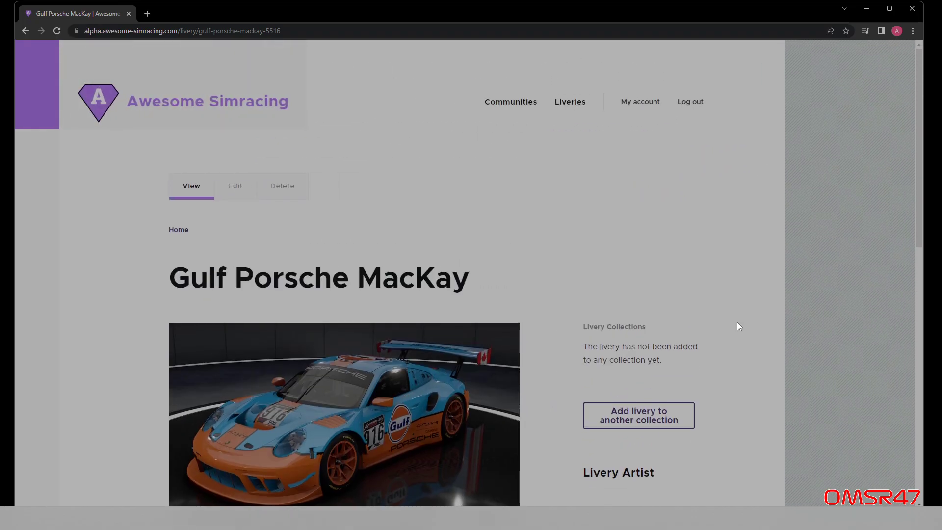
{"action": "scroll", "coordinate": [739, 326], "scroll_direction": "down", "scroll_amount": 6}
{"action": "scroll", "coordinate": [739, 326], "scroll_direction": "up", "scroll_amount": 6}
{"action": "scroll", "coordinate": [739, 326], "scroll_direction": "down", "scroll_amount": 3}
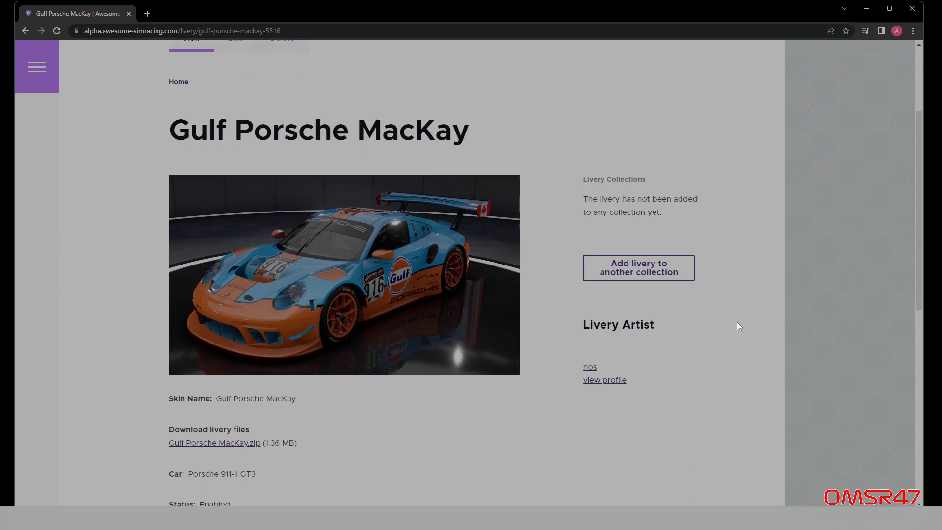